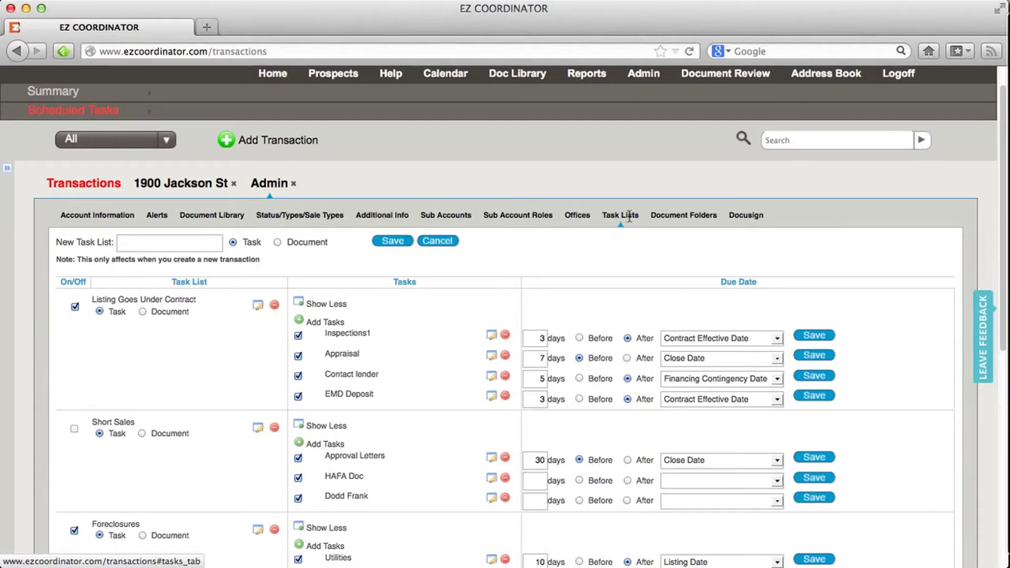
Make the new list a document list and add an Addendums task under Documents For Closing.
{"action": "left_click", "coordinate": [277, 243]}
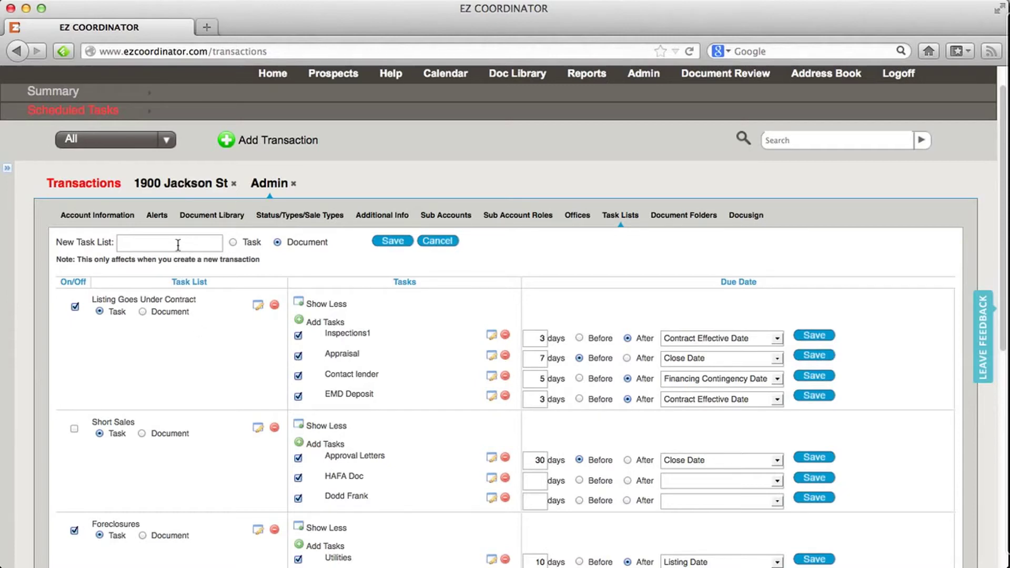
{"action": "scroll", "coordinate": [255, 377], "scroll_direction": "down", "scroll_amount": 3}
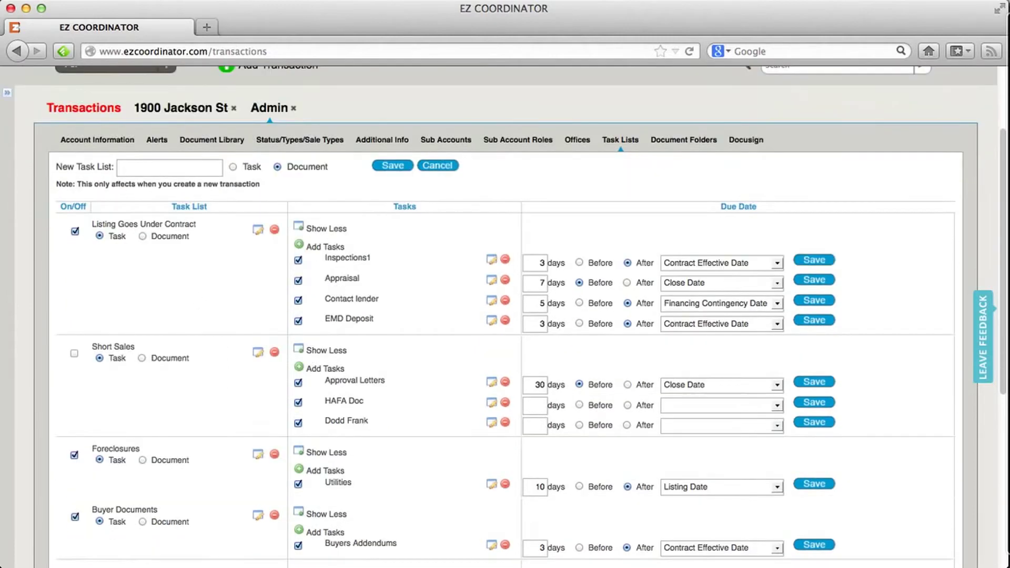
{"action": "scroll", "coordinate": [505, 315], "scroll_direction": "down", "scroll_amount": 12}
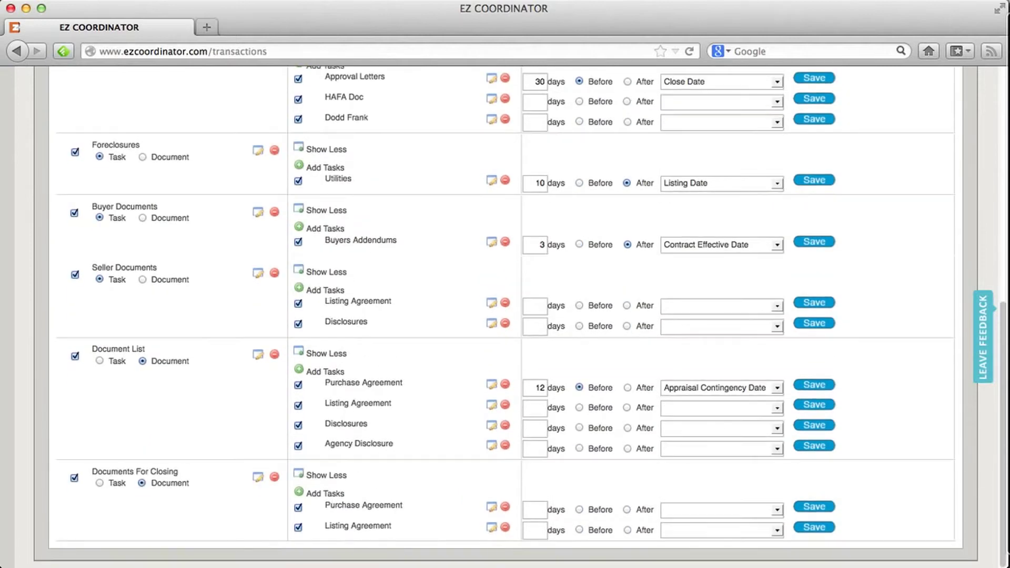
{"action": "left_click", "coordinate": [334, 494]}
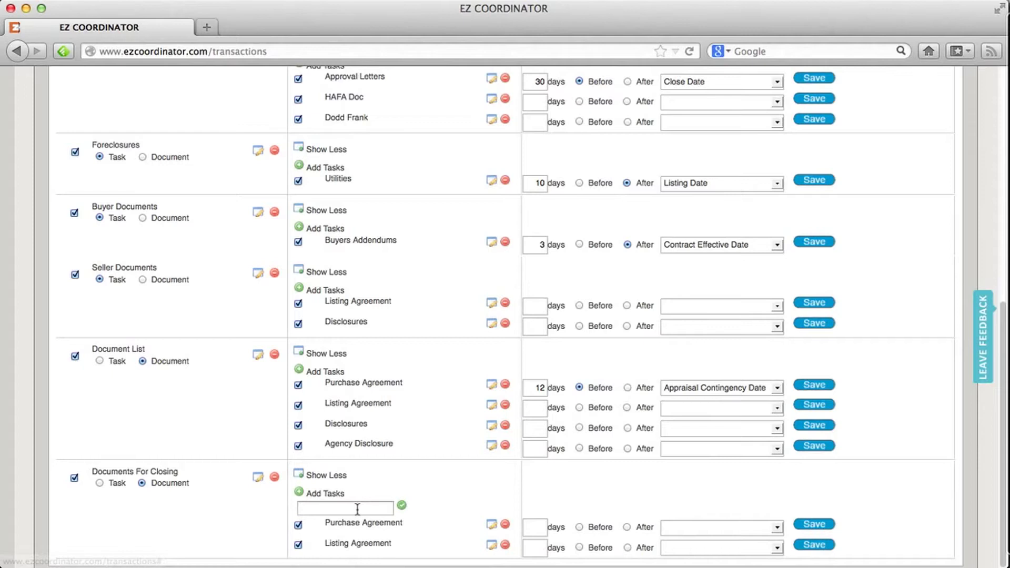
{"action": "type", "text": "Addendums"}
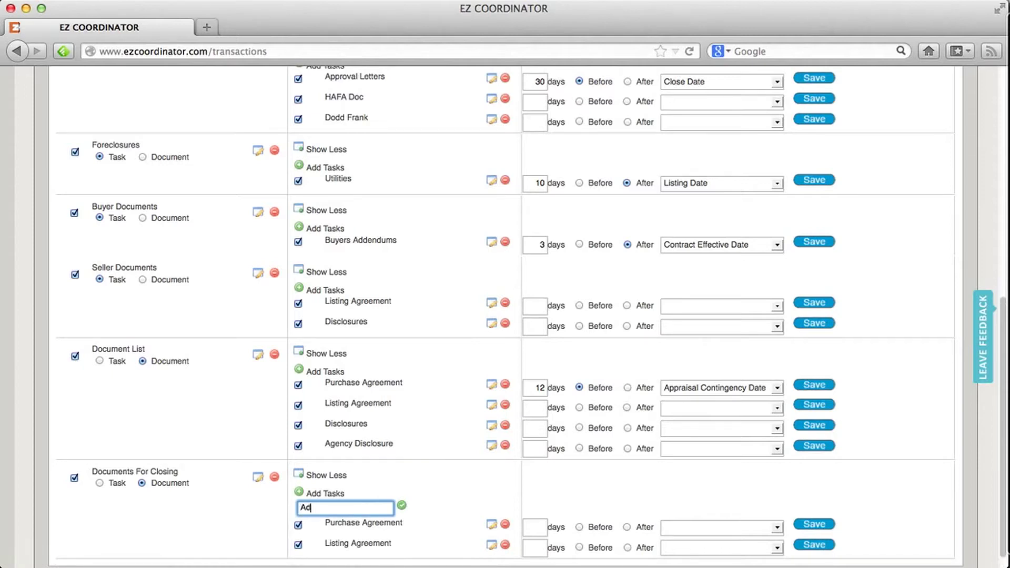
{"action": "left_click", "coordinate": [402, 506]}
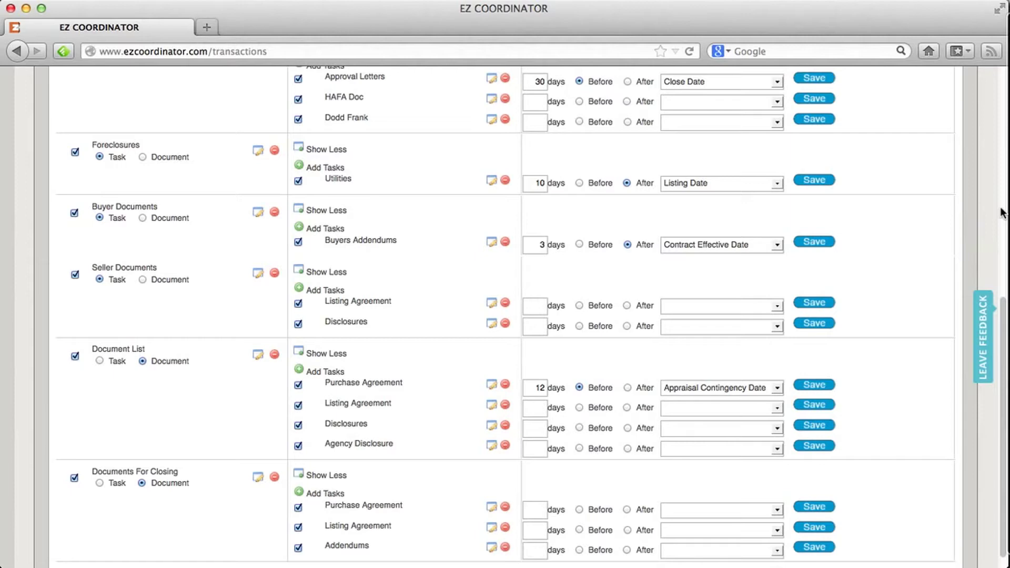
{"action": "scroll", "coordinate": [1001, 212], "scroll_direction": "up", "scroll_amount": 8}
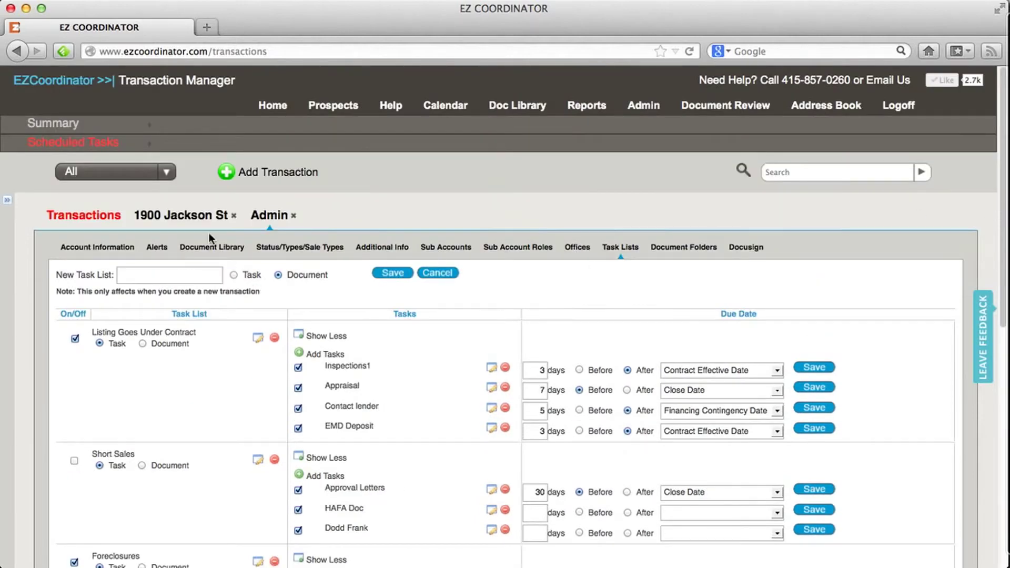
{"action": "left_click", "coordinate": [196, 218]}
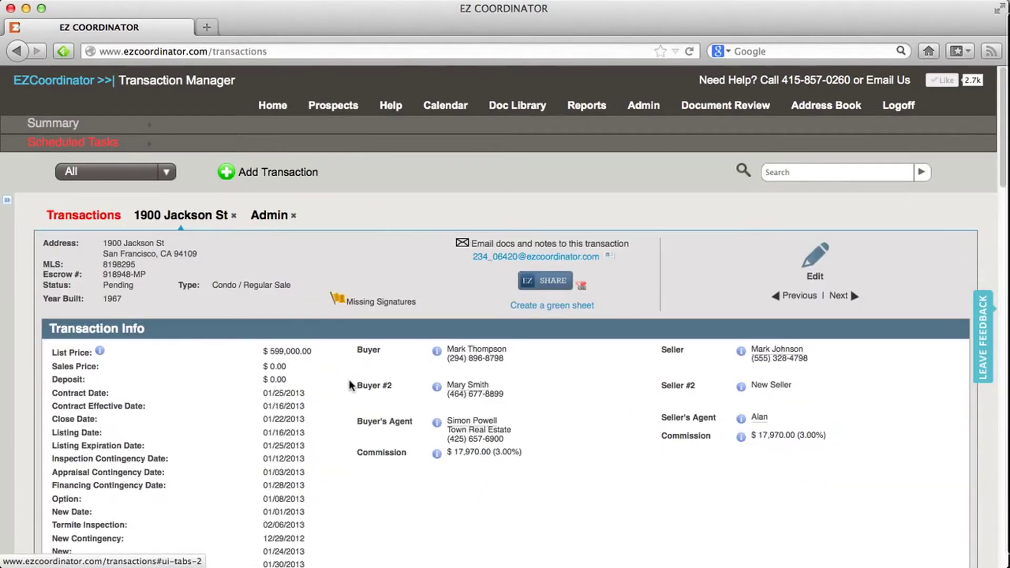
{"action": "scroll", "coordinate": [350, 385], "scroll_direction": "down", "scroll_amount": 5}
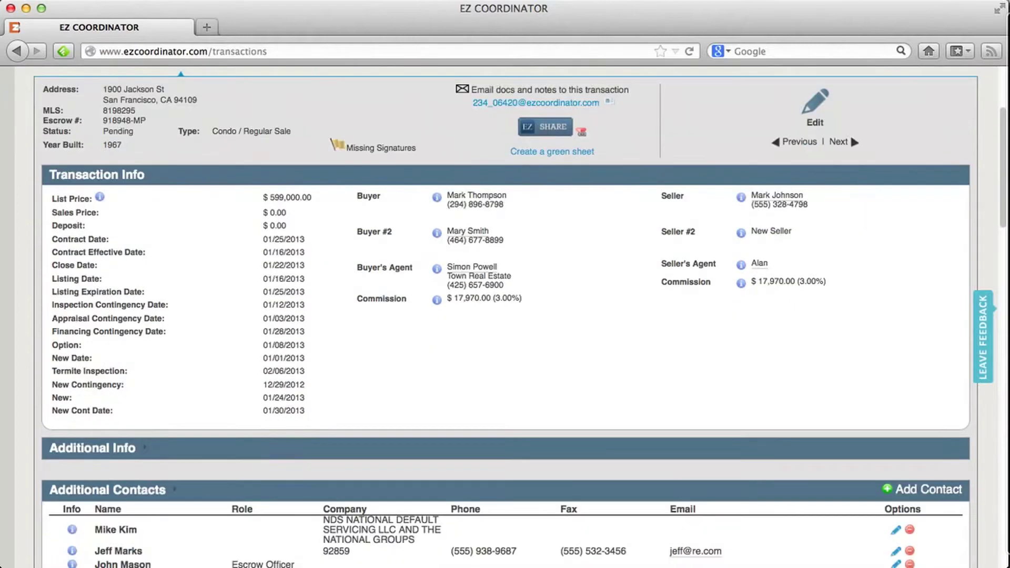
{"action": "scroll", "coordinate": [350, 386], "scroll_direction": "down", "scroll_amount": 12}
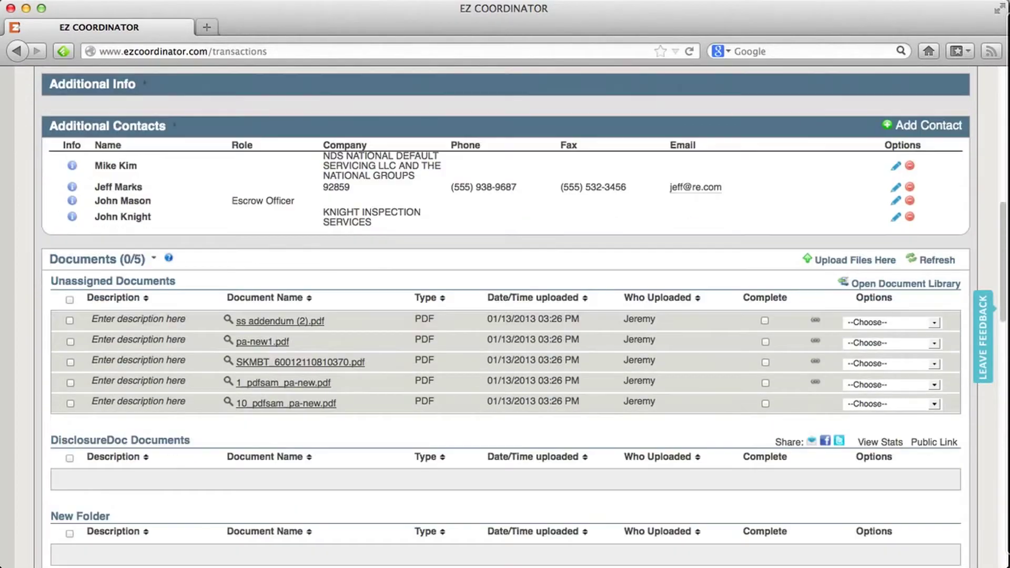
{"action": "scroll", "coordinate": [505, 317], "scroll_direction": "down", "scroll_amount": 11}
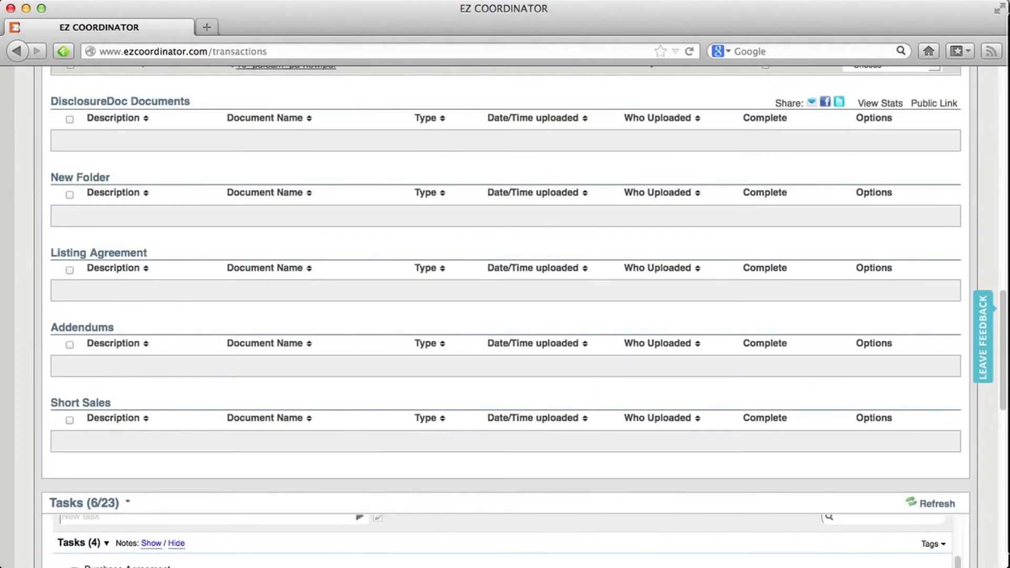
{"action": "scroll", "coordinate": [505, 318], "scroll_direction": "down", "scroll_amount": 8}
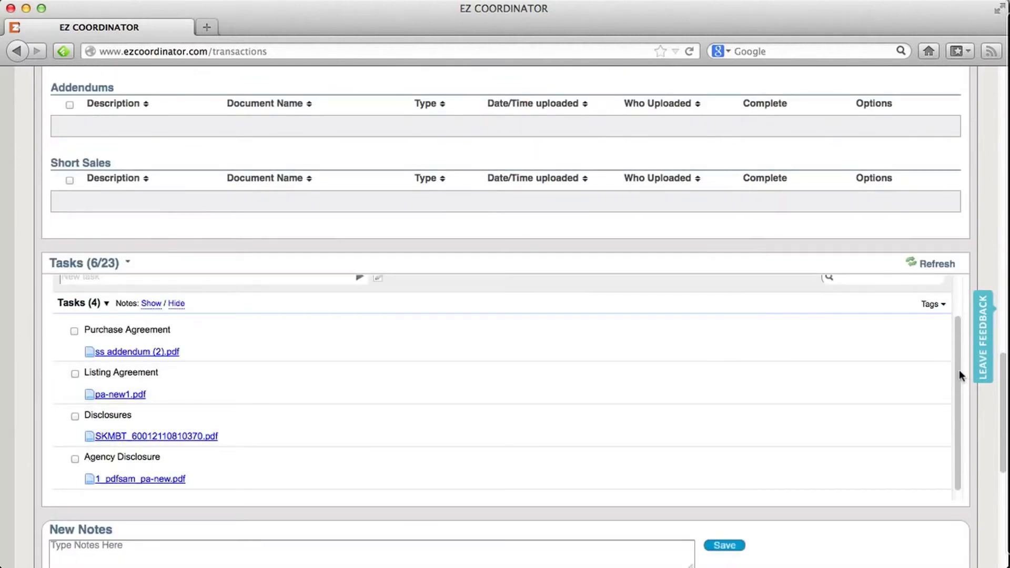
{"action": "left_click_drag", "start_coordinate": [956, 370], "coordinate": [956, 339]}
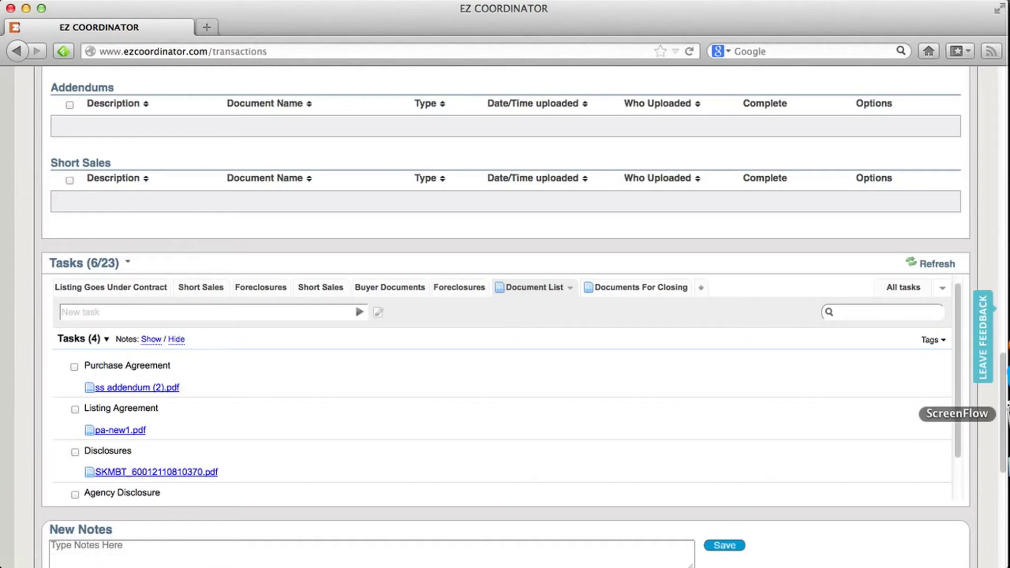
Link 10_pdfsam_pa-new.pdf to the Purchase Agreement task under Documents For Closing.
{"action": "left_click_drag", "start_coordinate": [1005, 413], "coordinate": [1004, 294]}
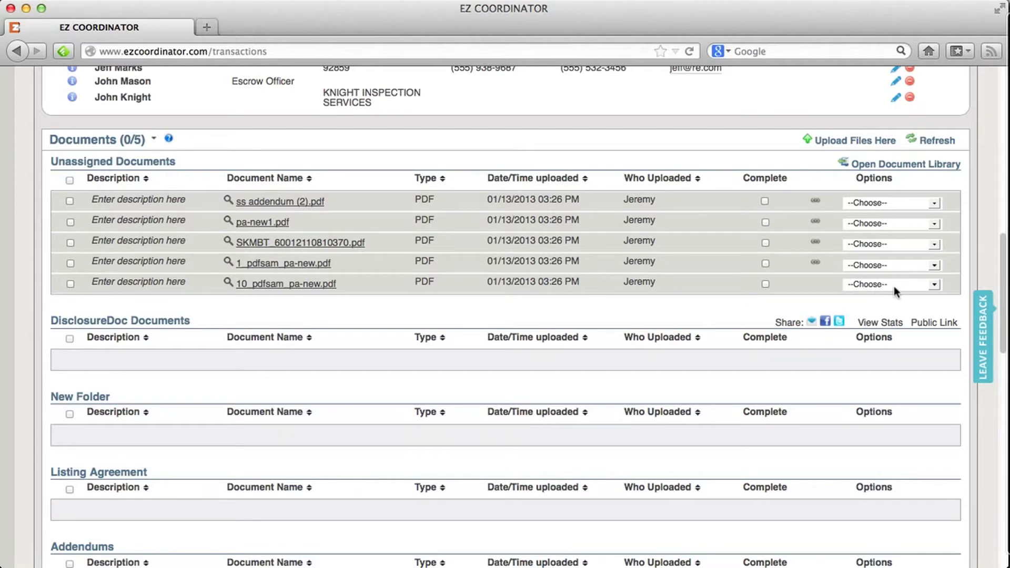
{"action": "left_click", "coordinate": [894, 286]}
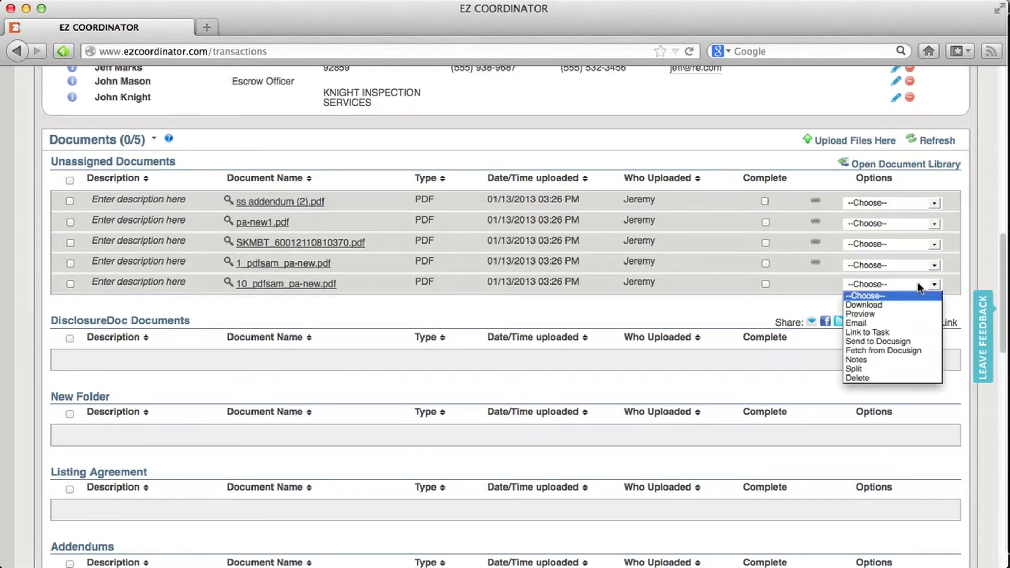
{"action": "left_click", "coordinate": [892, 330]}
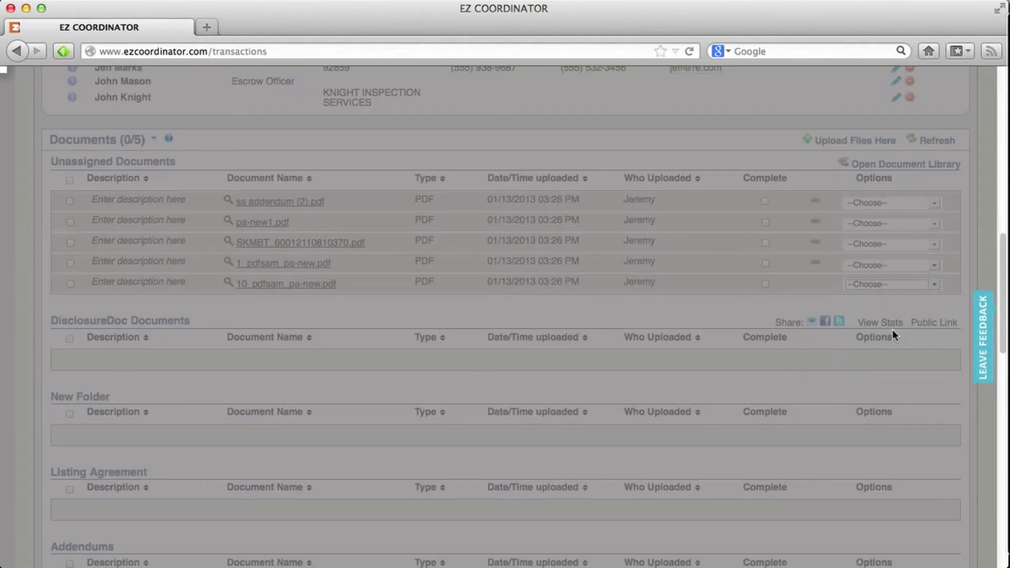
{"action": "left_click", "coordinate": [461, 329]}
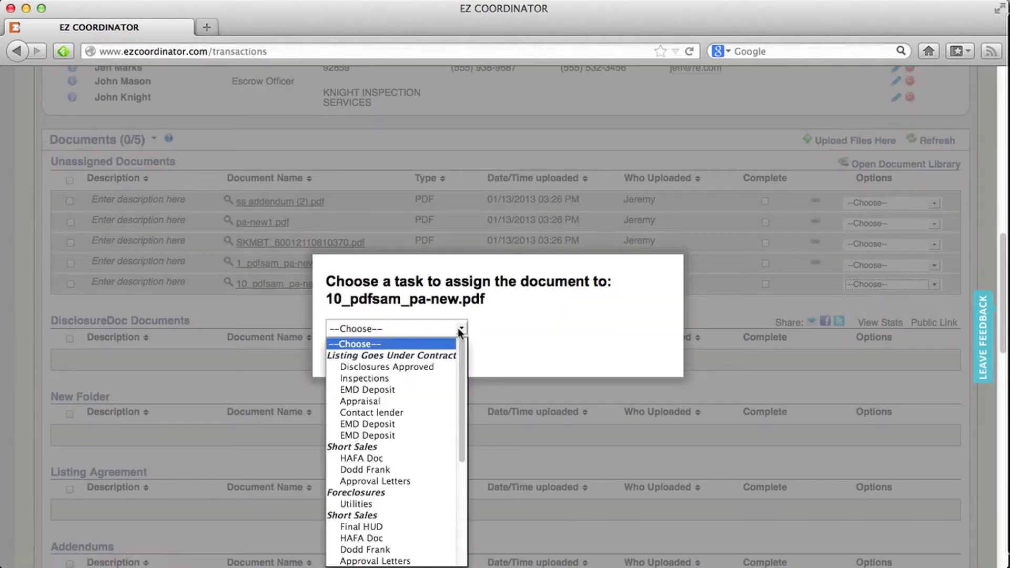
{"action": "left_click_drag", "start_coordinate": [465, 371], "coordinate": [463, 491]}
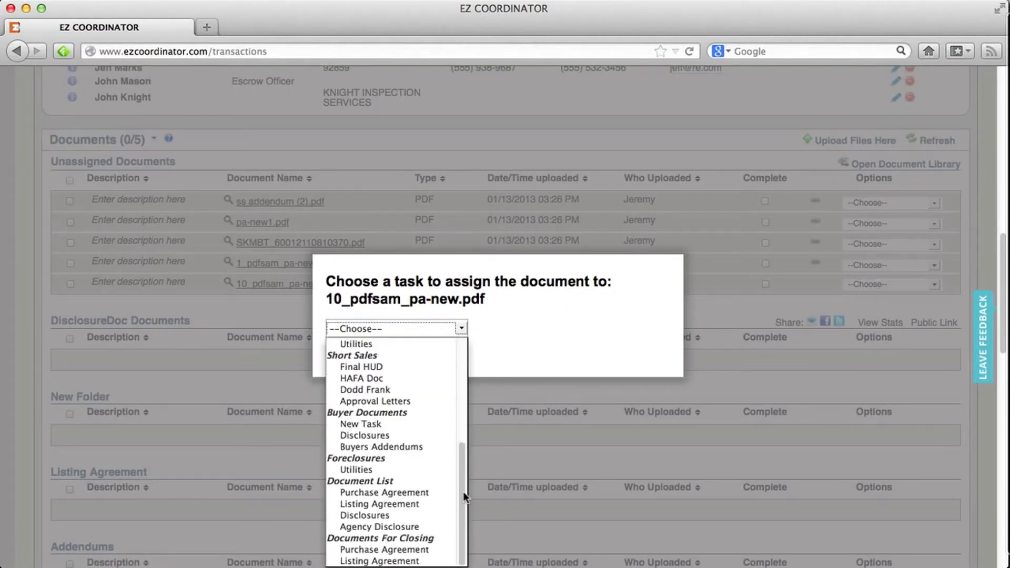
{"action": "left_click", "coordinate": [423, 550]}
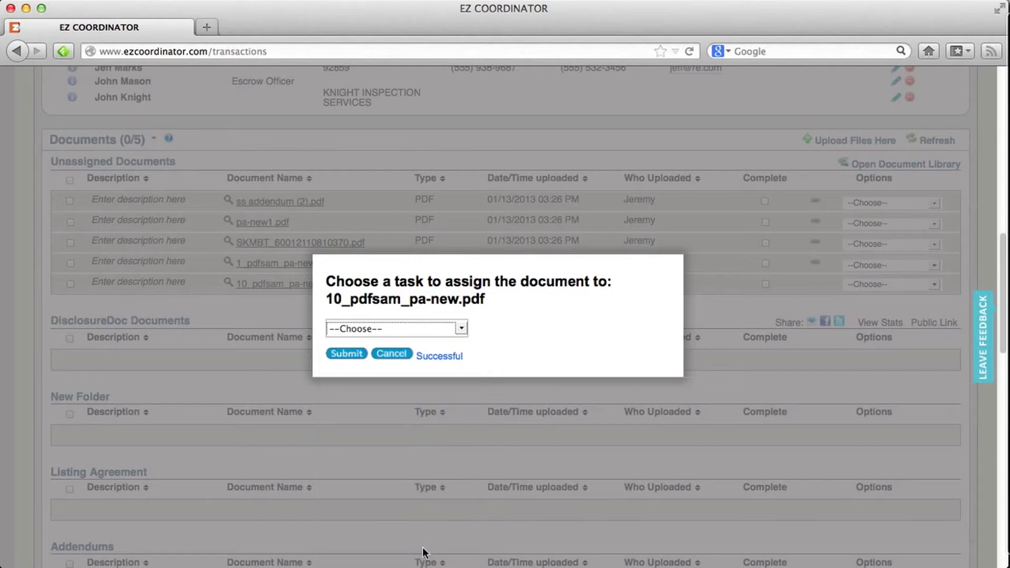
{"action": "left_click", "coordinate": [353, 355]}
{"action": "left_click", "coordinate": [356, 356]}
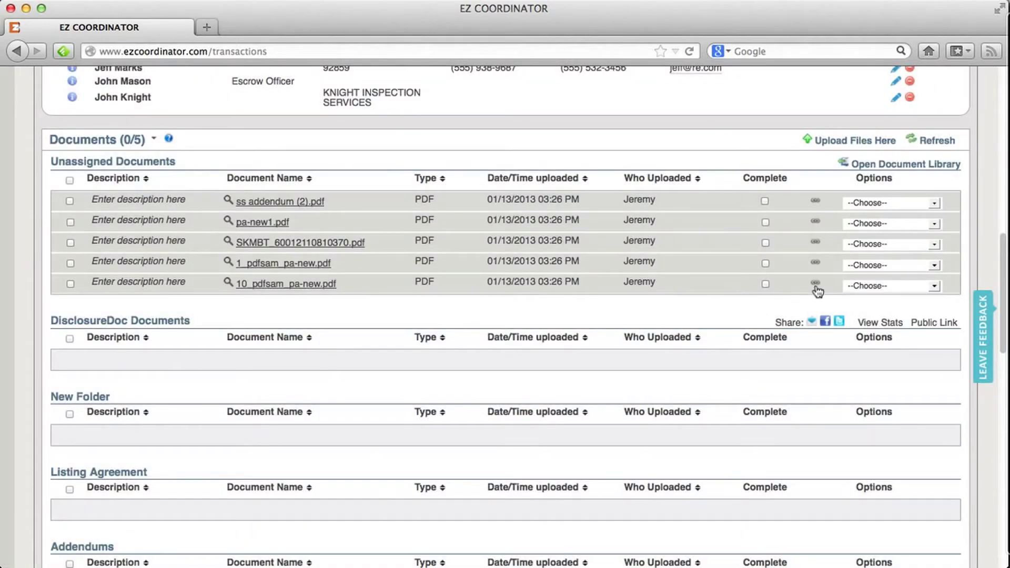
{"action": "mouse_move", "coordinate": [817, 290]}
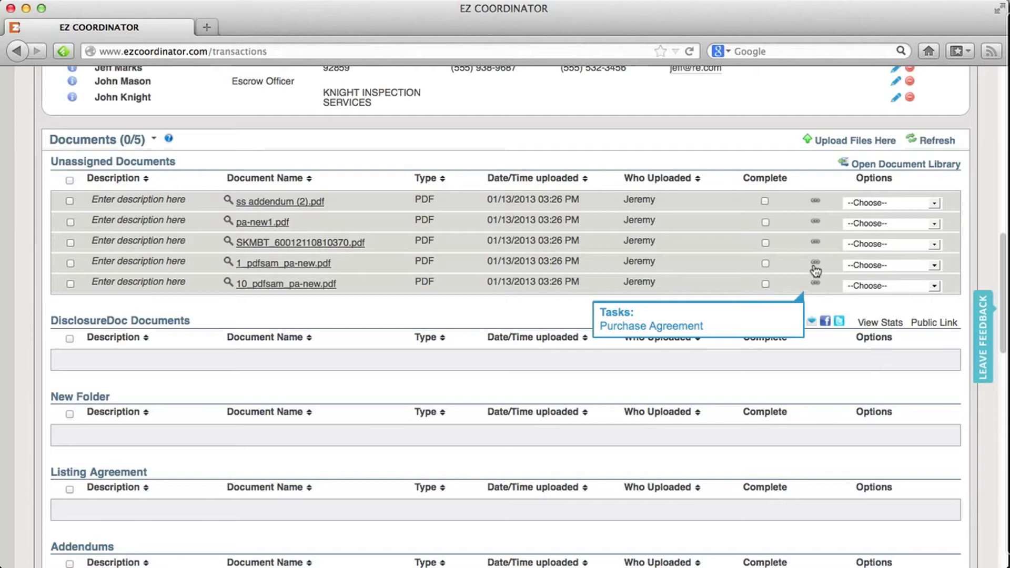
{"action": "mouse_move", "coordinate": [816, 271]}
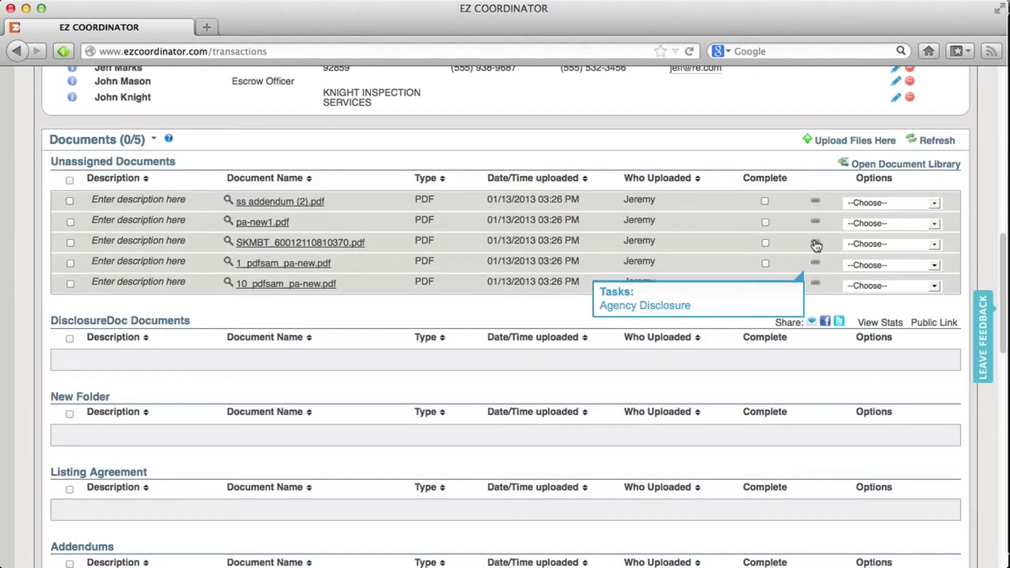
{"action": "mouse_move", "coordinate": [816, 246]}
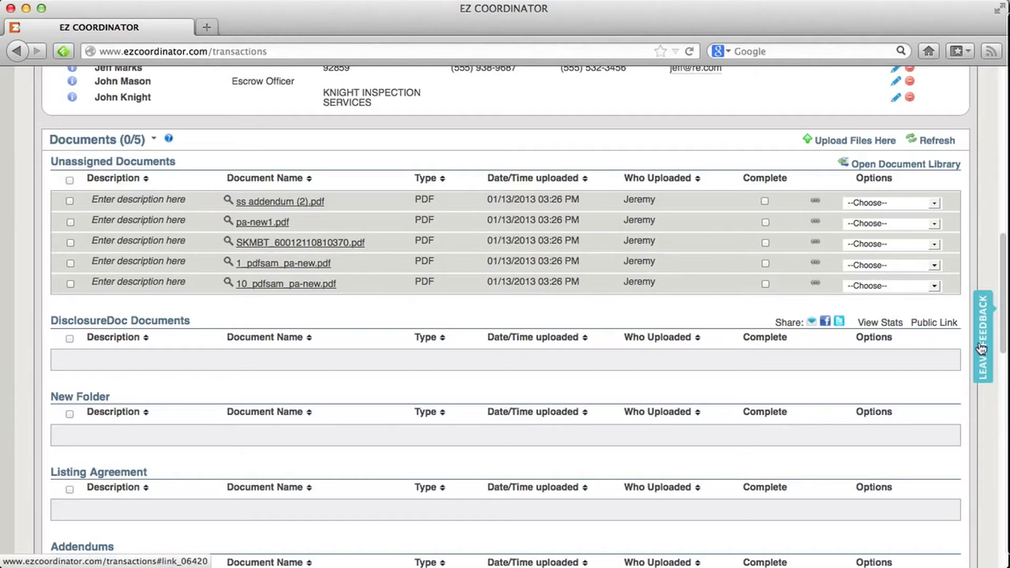
{"action": "left_click_drag", "start_coordinate": [1005, 334], "coordinate": [1002, 459]}
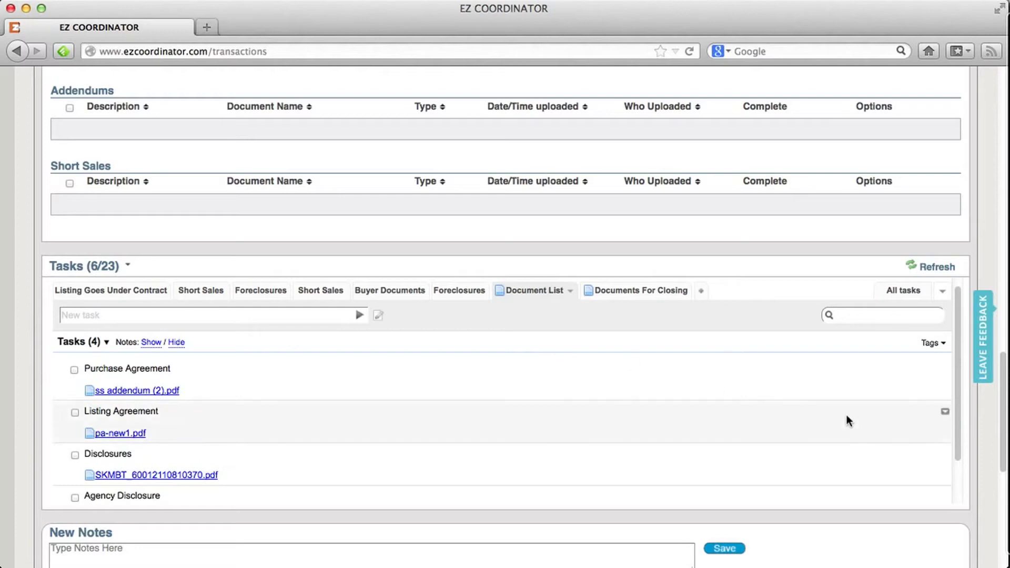
{"action": "left_click_drag", "start_coordinate": [1003, 446], "coordinate": [1006, 124]}
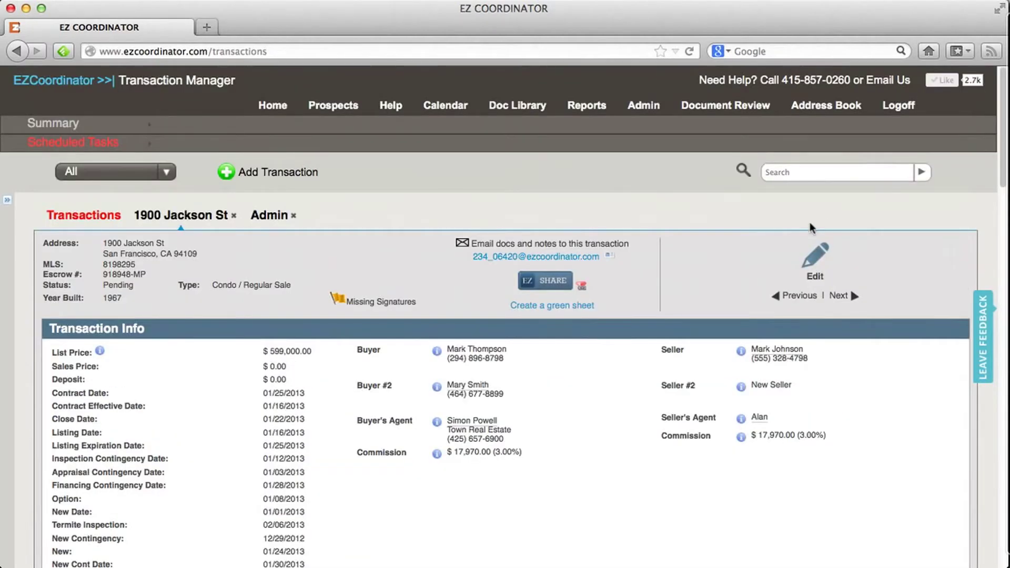
Change the transaction flag from Missing Signatures to Broker Review and save the details.
{"action": "left_click", "coordinate": [816, 258]}
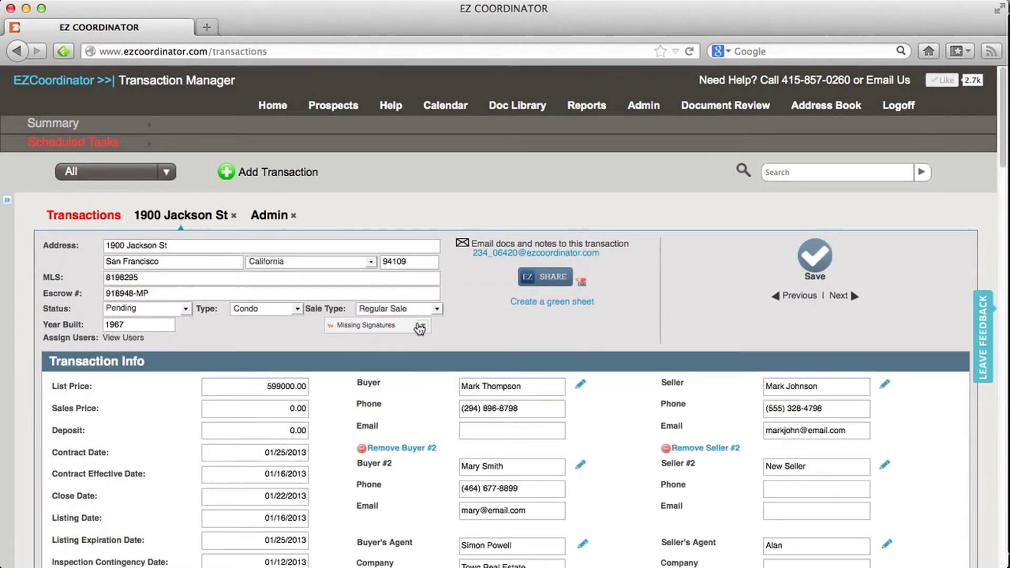
{"action": "left_click", "coordinate": [421, 326]}
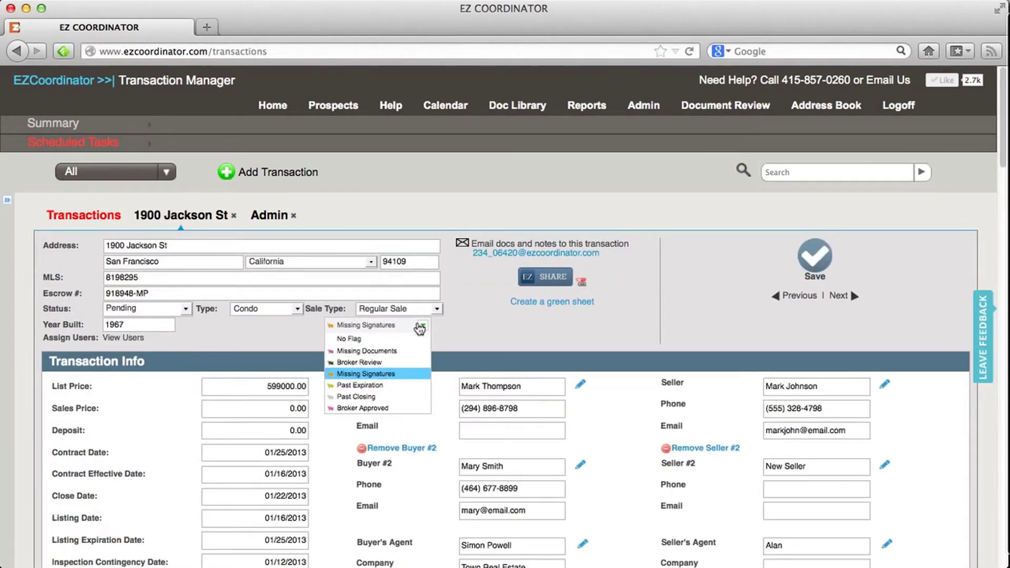
{"action": "left_click", "coordinate": [391, 363]}
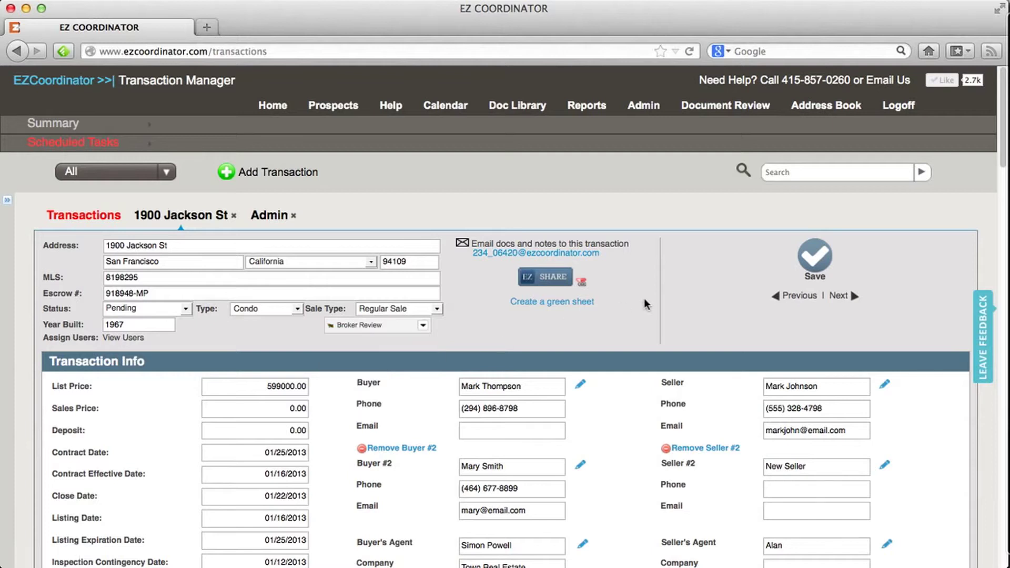
{"action": "left_click", "coordinate": [825, 262]}
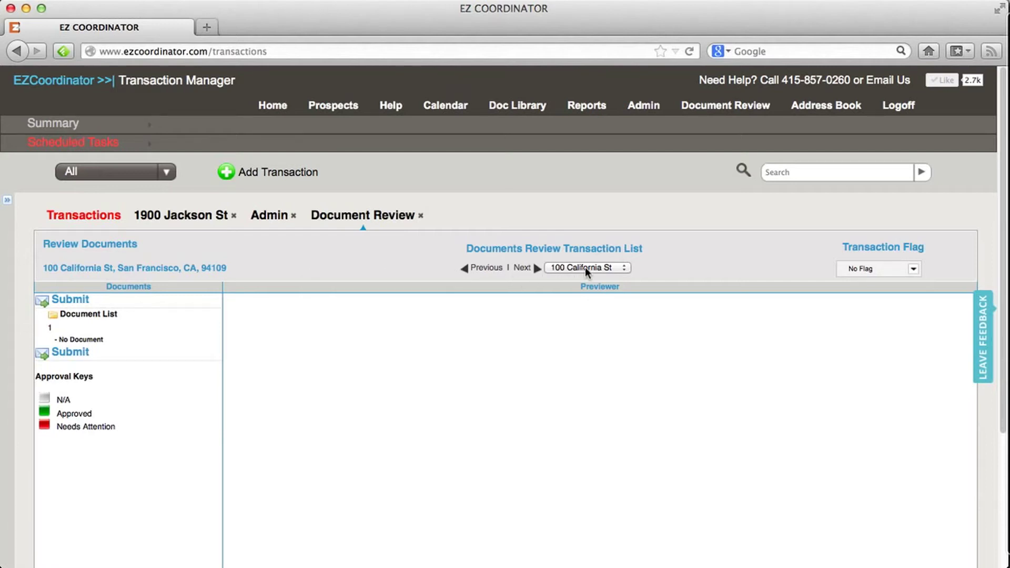
{"action": "left_click", "coordinate": [625, 267]}
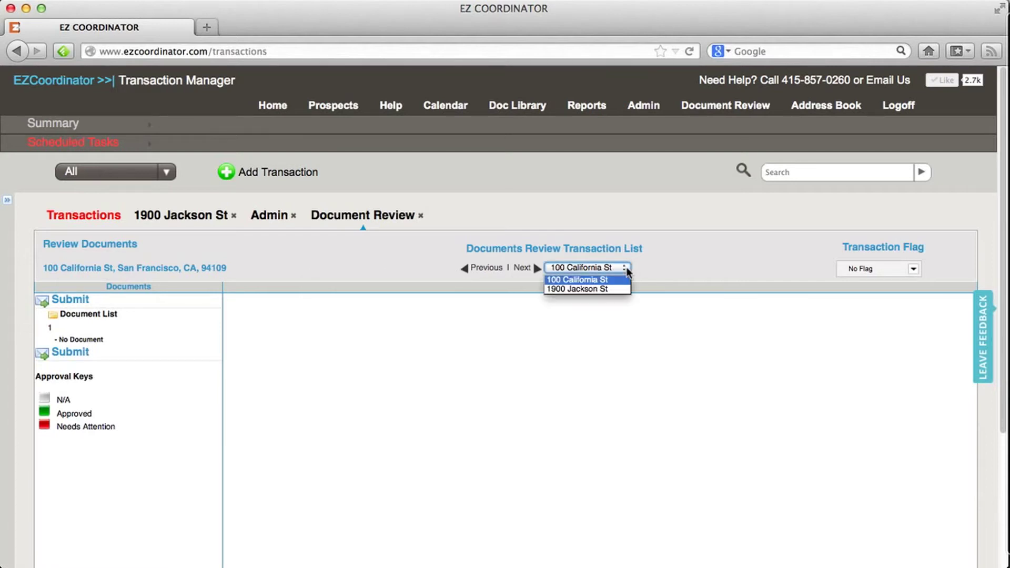
{"action": "left_click", "coordinate": [591, 291]}
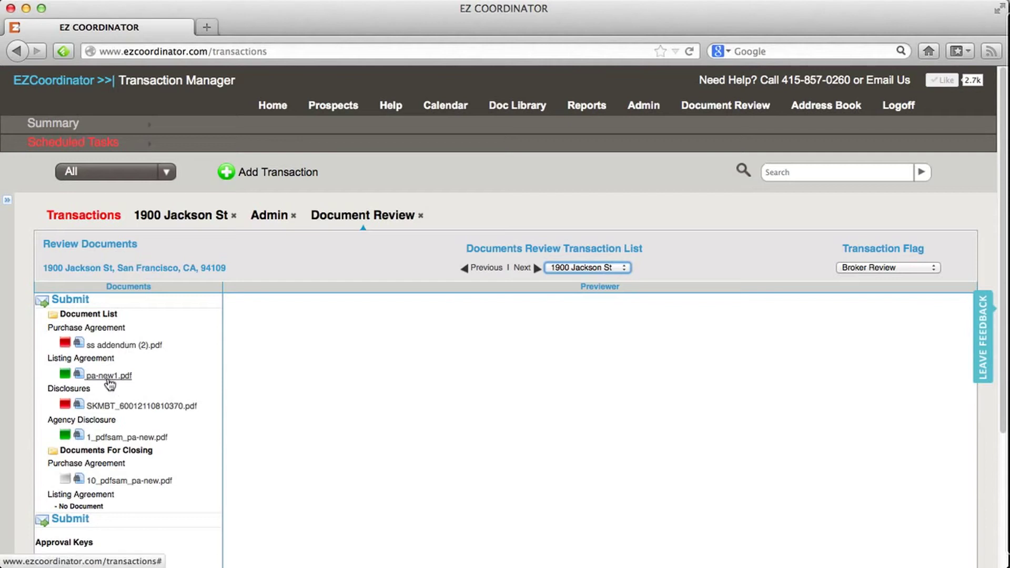
Preview SKMBT_60012110810370.pdf, the four-page Old Republic Title Company settlement statement.
{"action": "left_click", "coordinate": [142, 413]}
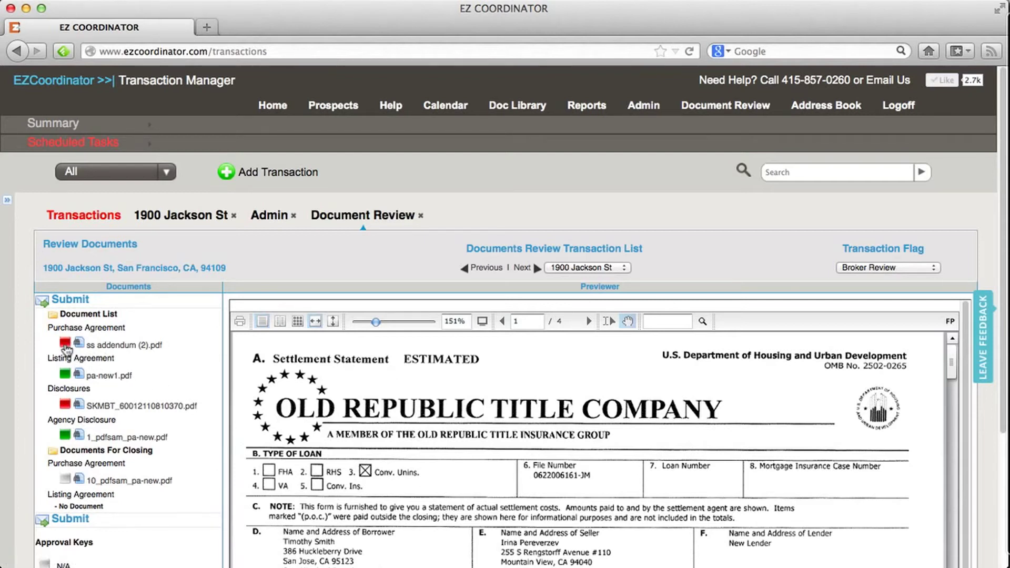
Flag ss addendum (2).pdf as needing attention and enter the note 'Needs Signatures'.
{"action": "left_click", "coordinate": [65, 348]}
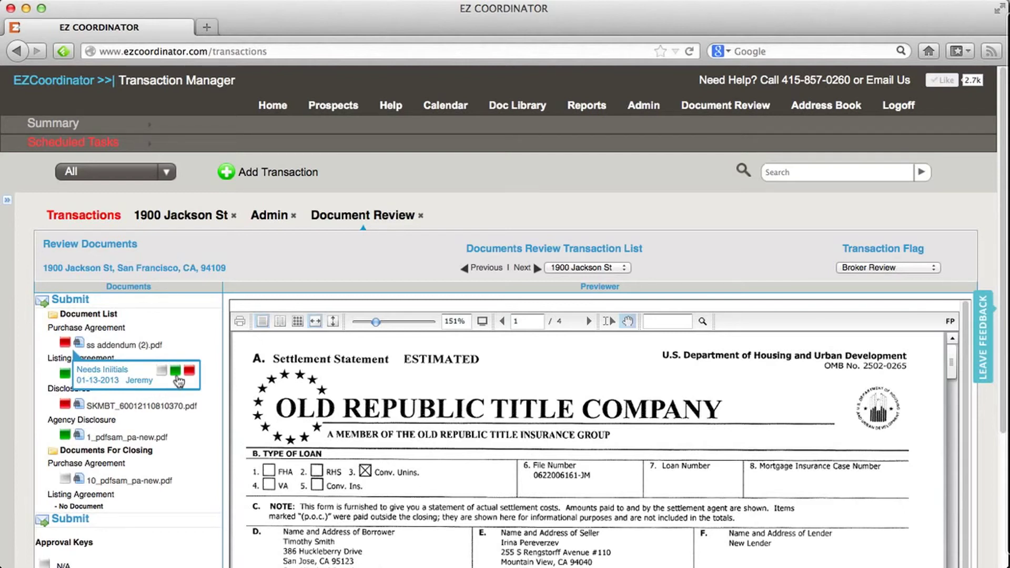
{"action": "left_click", "coordinate": [190, 373]}
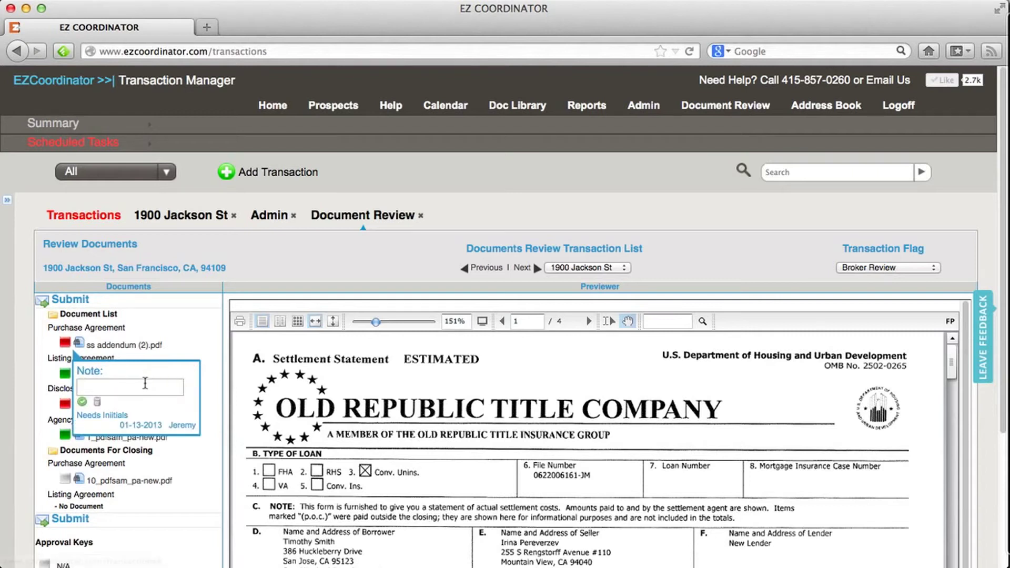
{"action": "type", "text": "Ne"}
{"action": "type", "text": "eds Sug"}
{"action": "type", "text": "ignatures"}
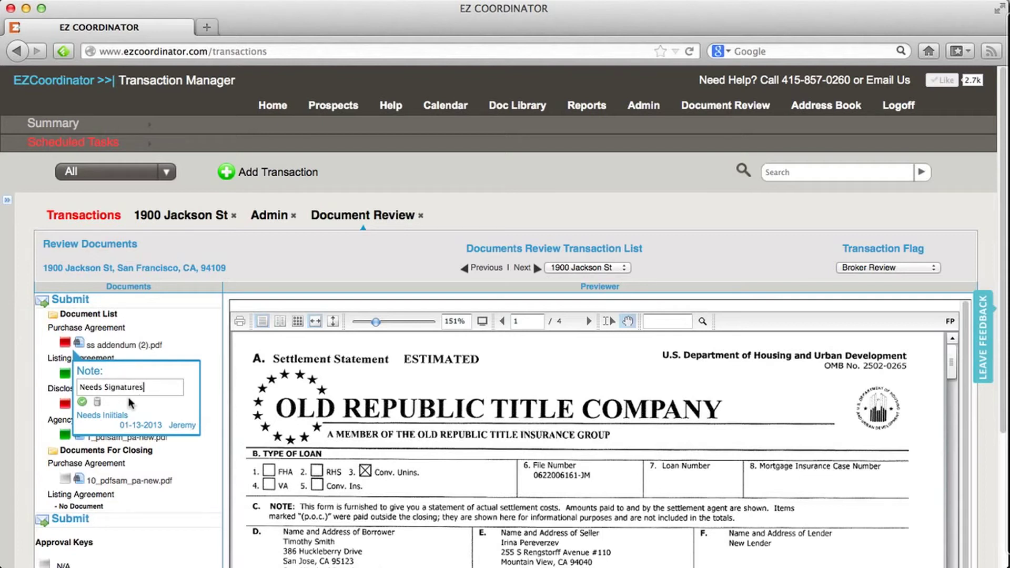
Save the Needs Signatures note on ss addendum (2).pdf and check its status notes.
{"action": "left_click", "coordinate": [83, 403]}
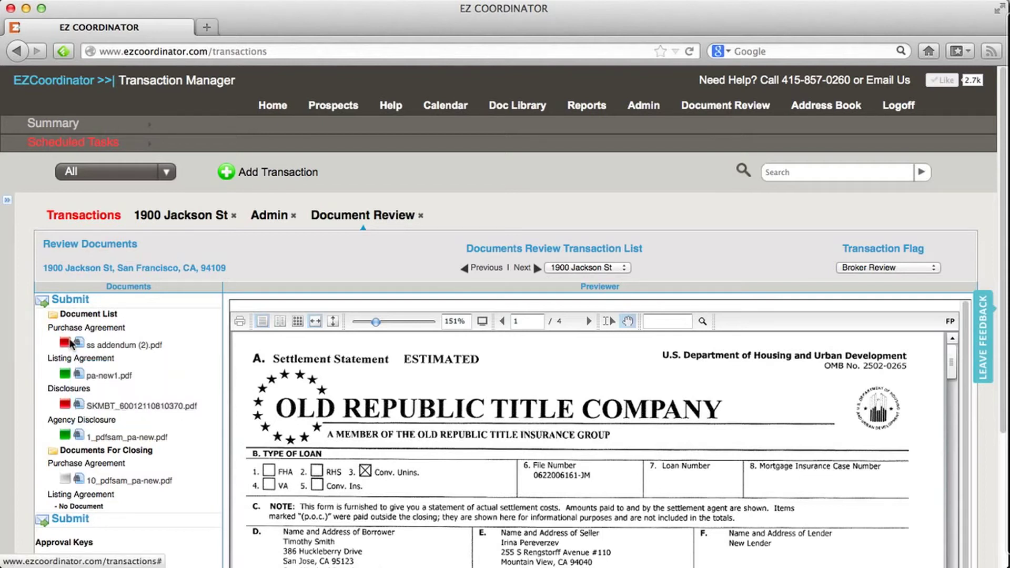
{"action": "mouse_move", "coordinate": [66, 344]}
{"action": "mouse_move", "coordinate": [66, 375]}
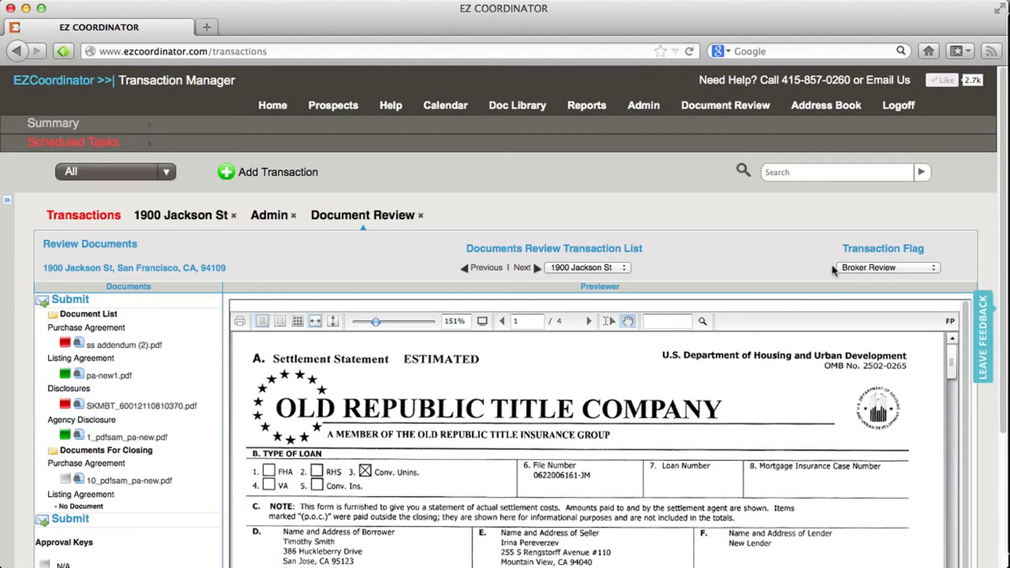
Set the transaction flag to Broker Approved, then change it to Missing Signatures.
{"action": "left_click", "coordinate": [935, 270]}
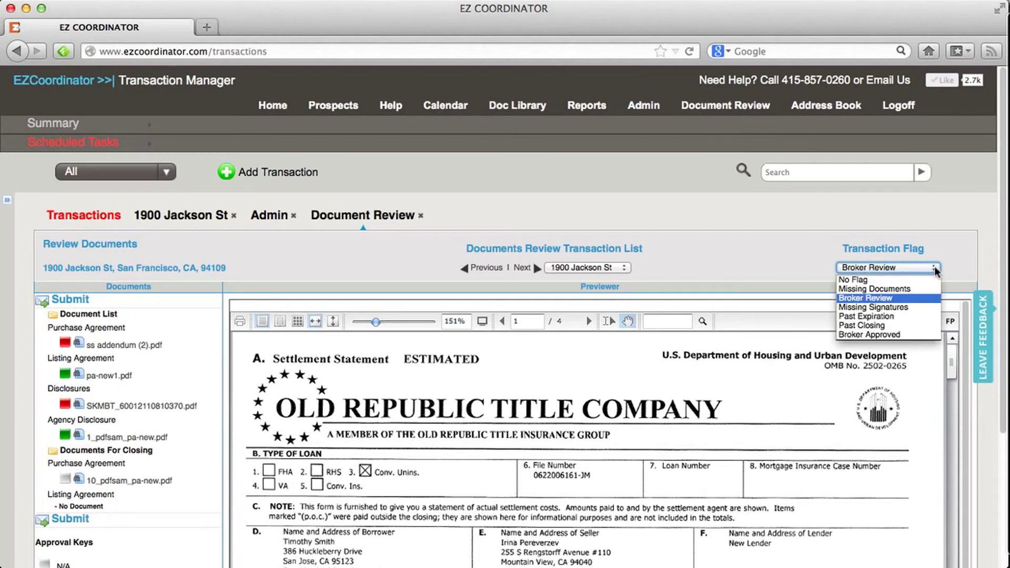
{"action": "left_click", "coordinate": [898, 334]}
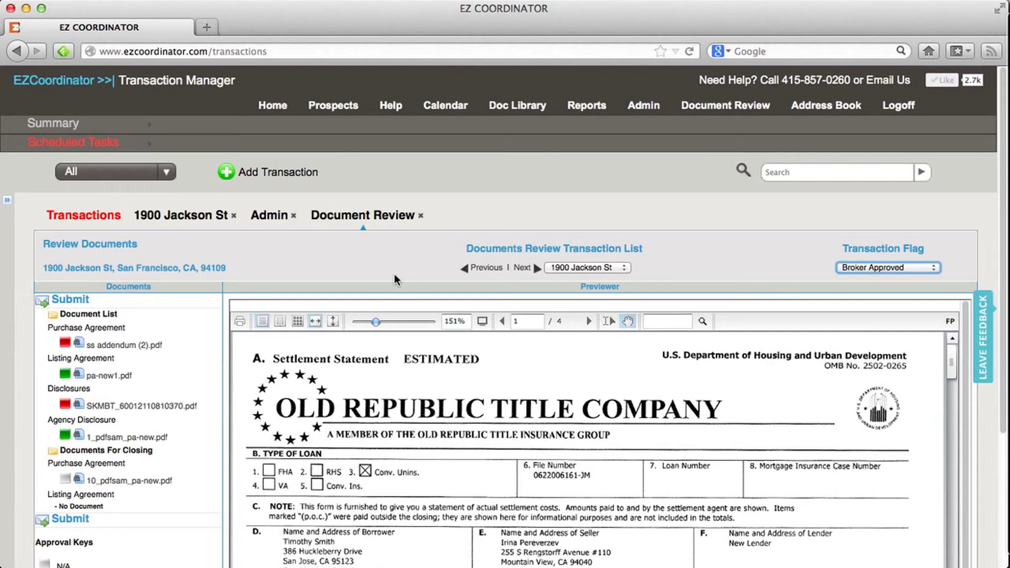
{"action": "left_click", "coordinate": [934, 269]}
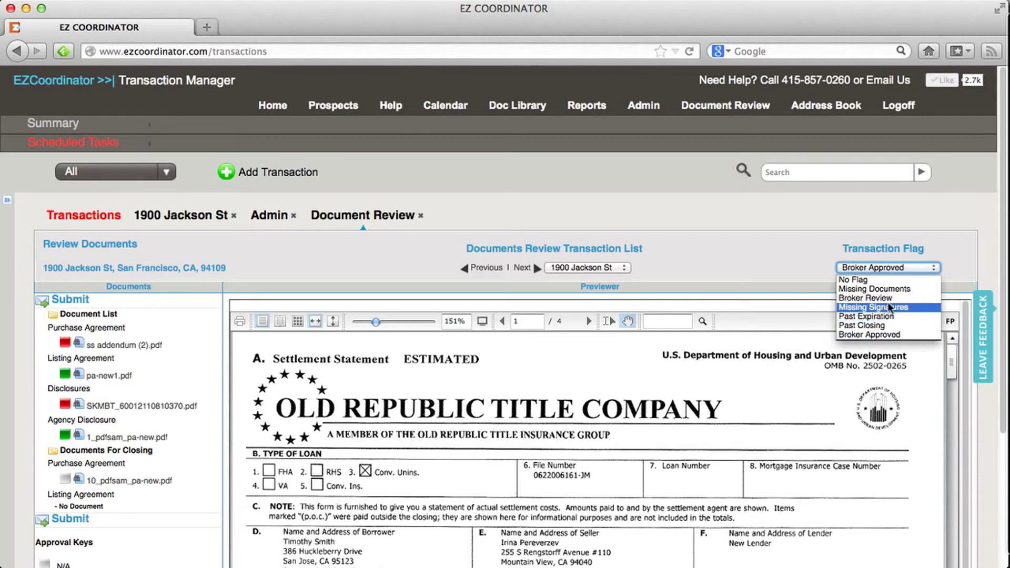
{"action": "left_click", "coordinate": [889, 335]}
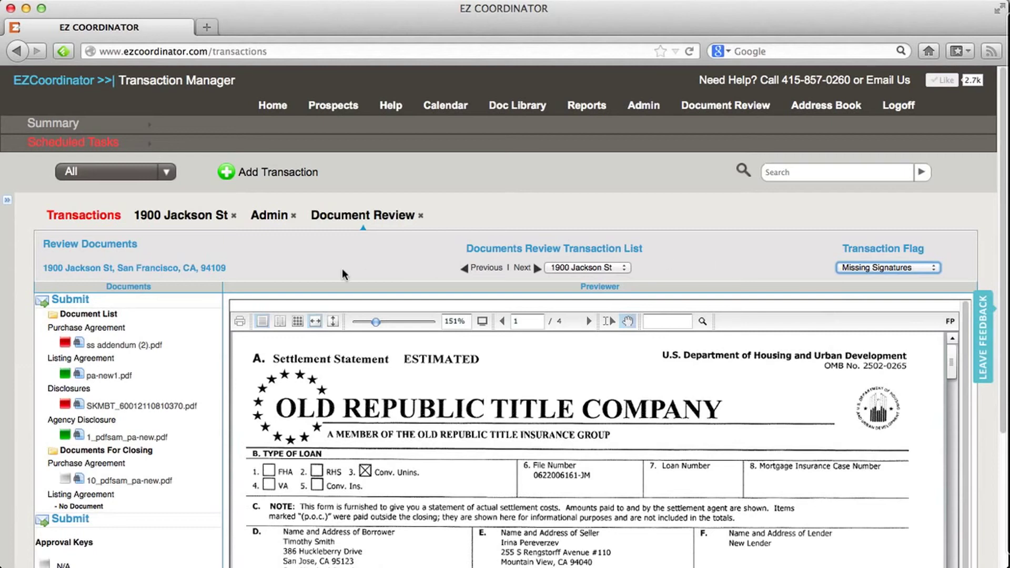
{"action": "left_click", "coordinate": [205, 225]}
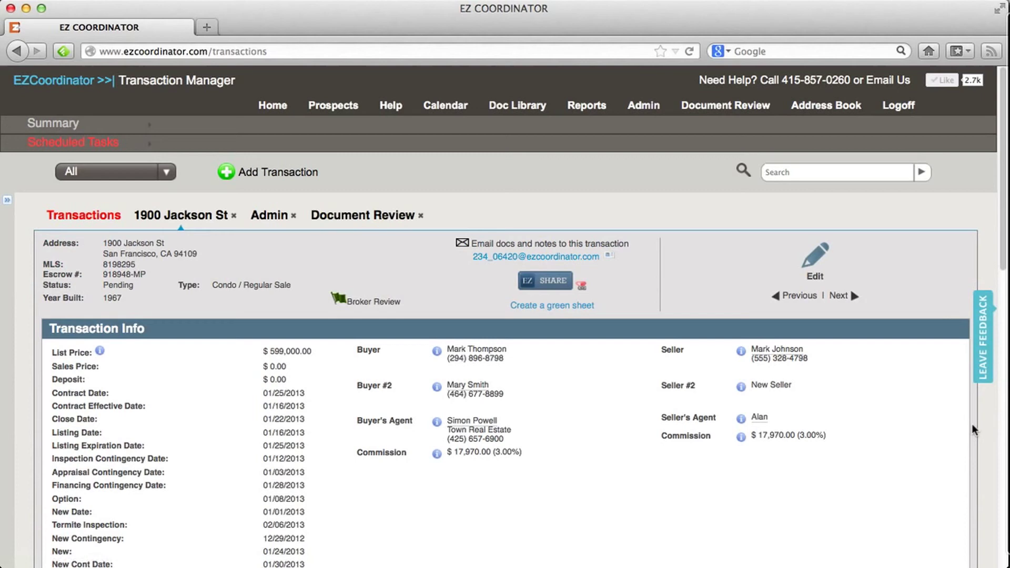
{"action": "left_click", "coordinate": [1005, 440]}
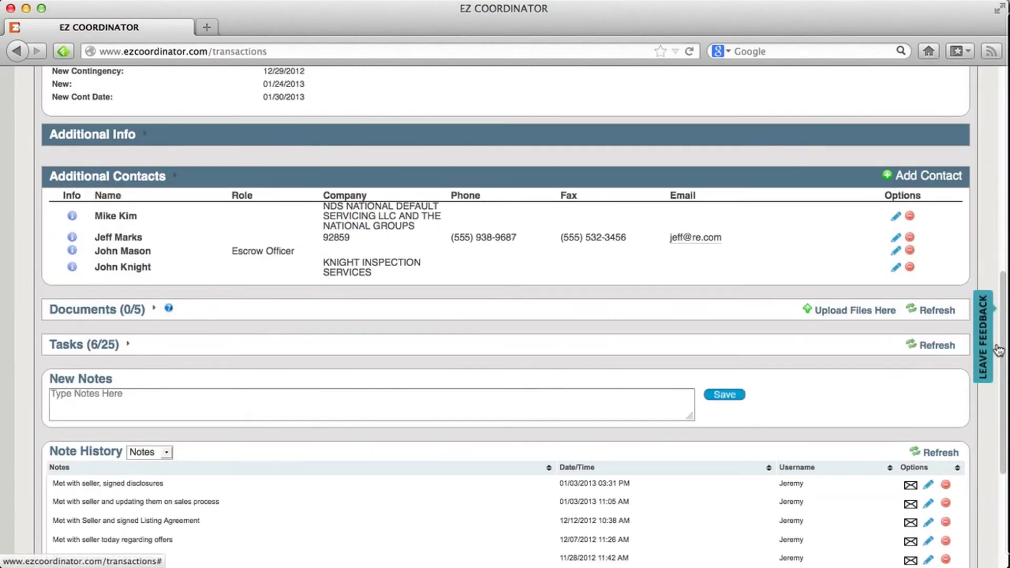
{"action": "left_click", "coordinate": [98, 311]}
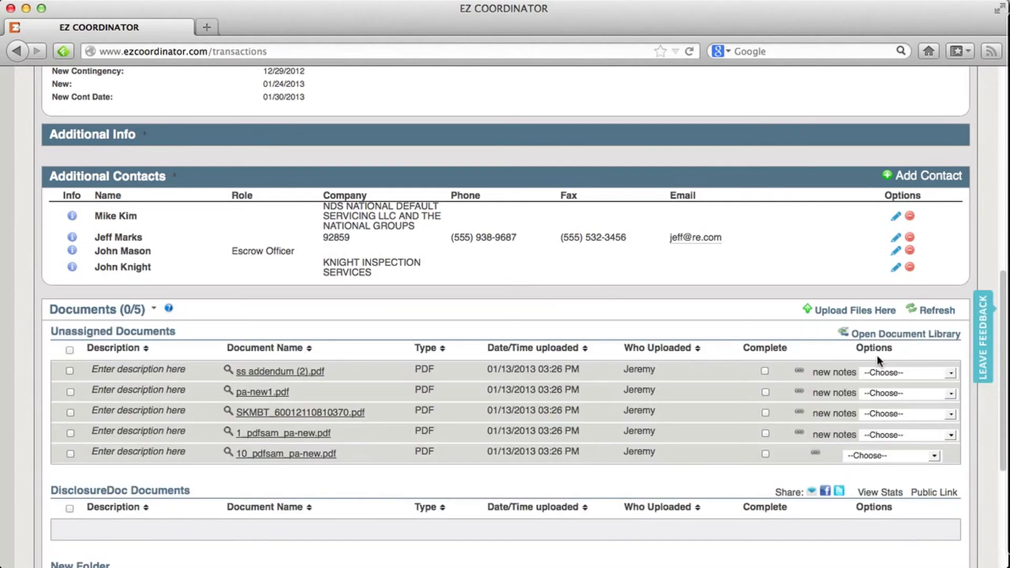
{"action": "left_click", "coordinate": [935, 311]}
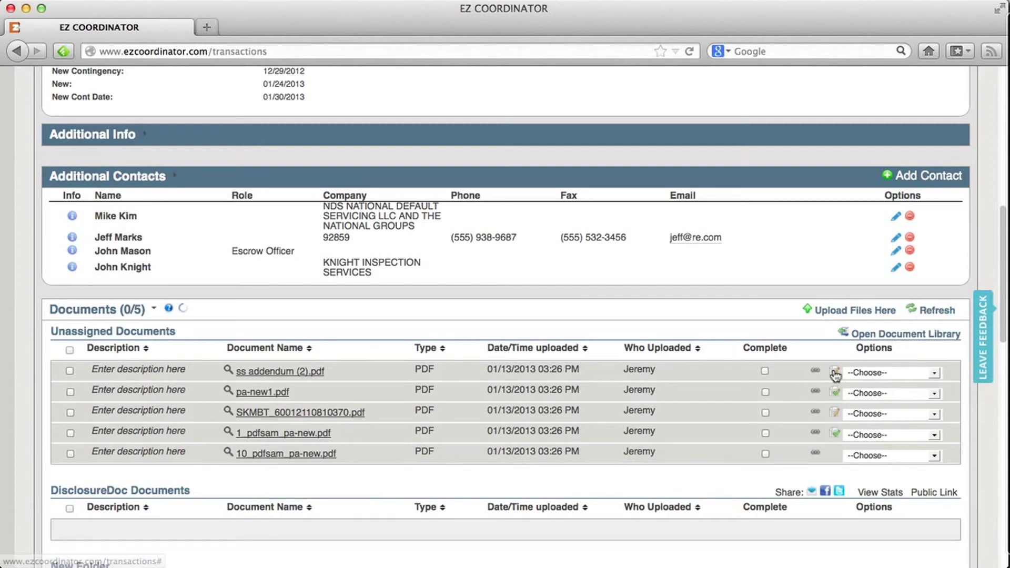
{"action": "mouse_move", "coordinate": [836, 375]}
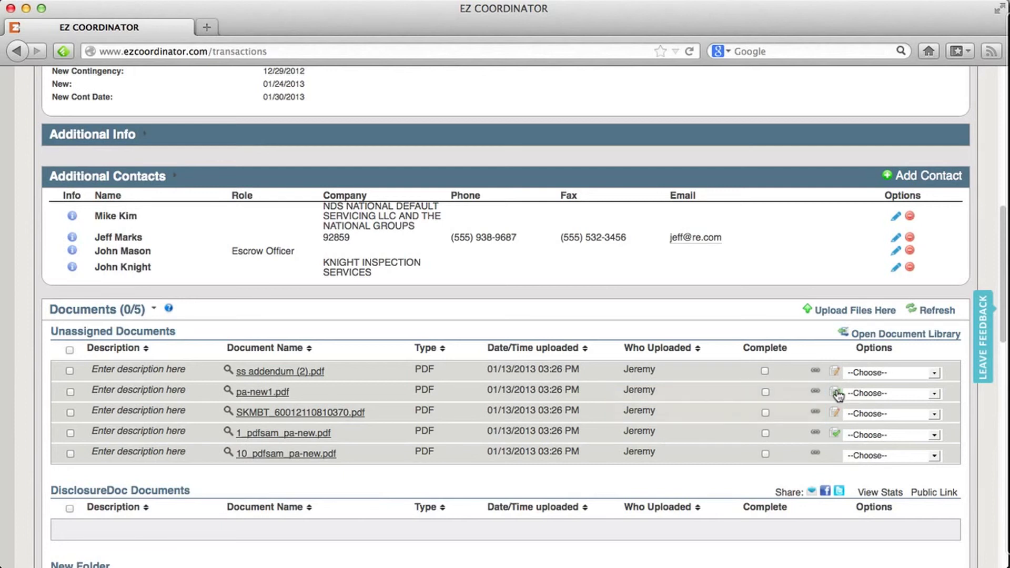
{"action": "mouse_move", "coordinate": [837, 394]}
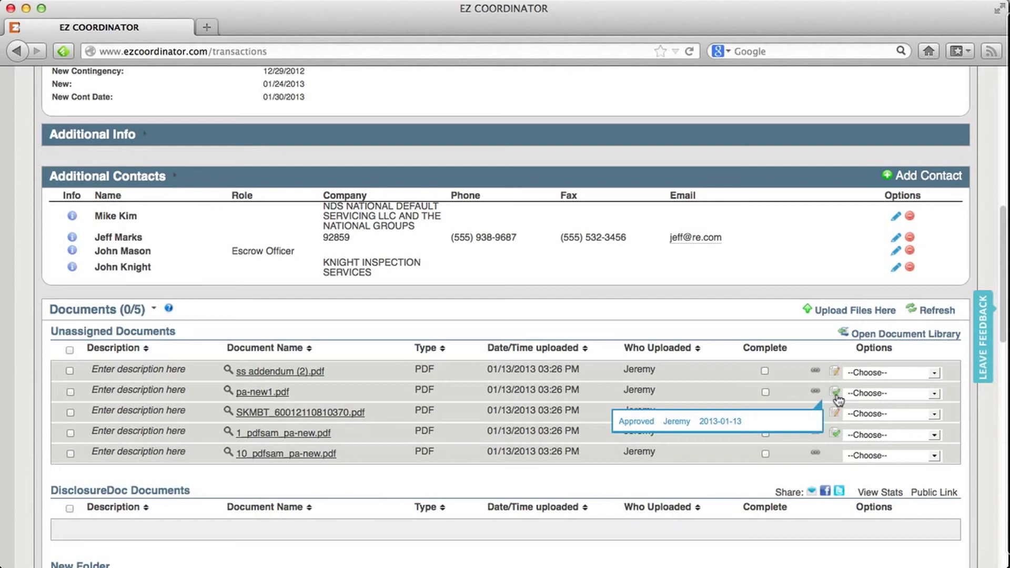
{"action": "mouse_move", "coordinate": [838, 416]}
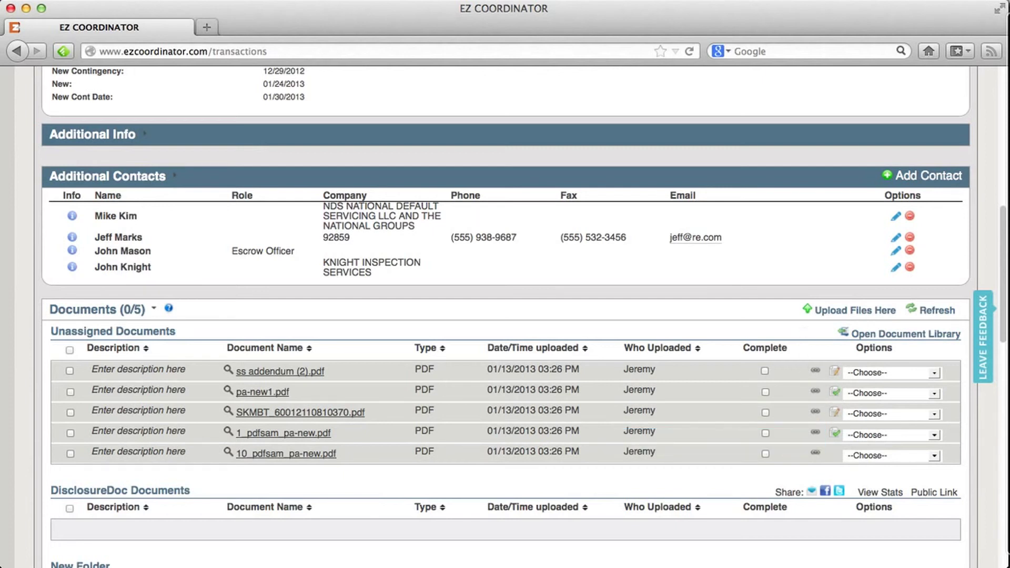
Expand Tasks (6/25), filter to Document List tasks, and view file notes like pa-new1.pdf's Approved note.
{"action": "scroll", "coordinate": [1004, 466], "scroll_direction": "down", "scroll_amount": 10}
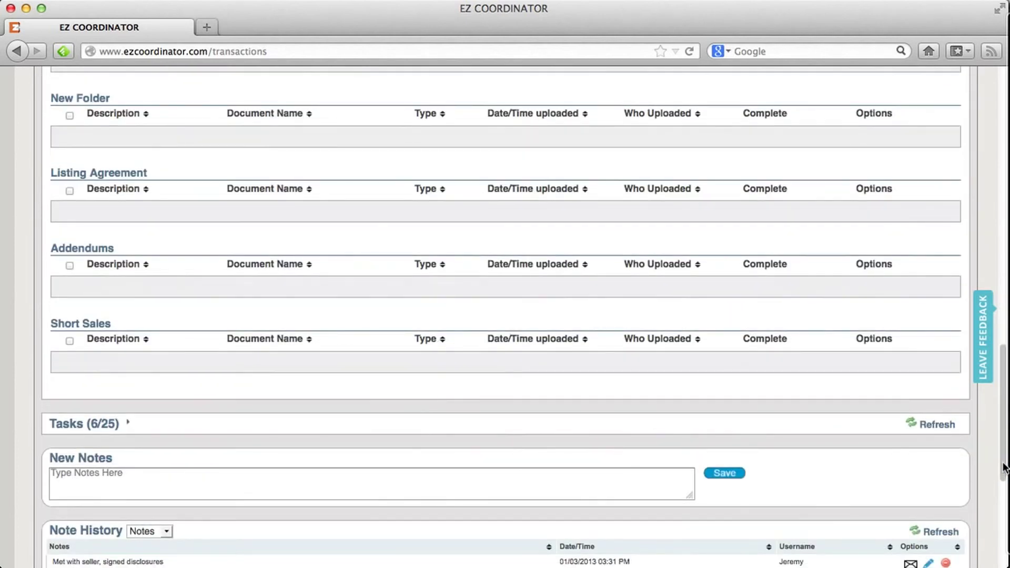
{"action": "left_click", "coordinate": [118, 426]}
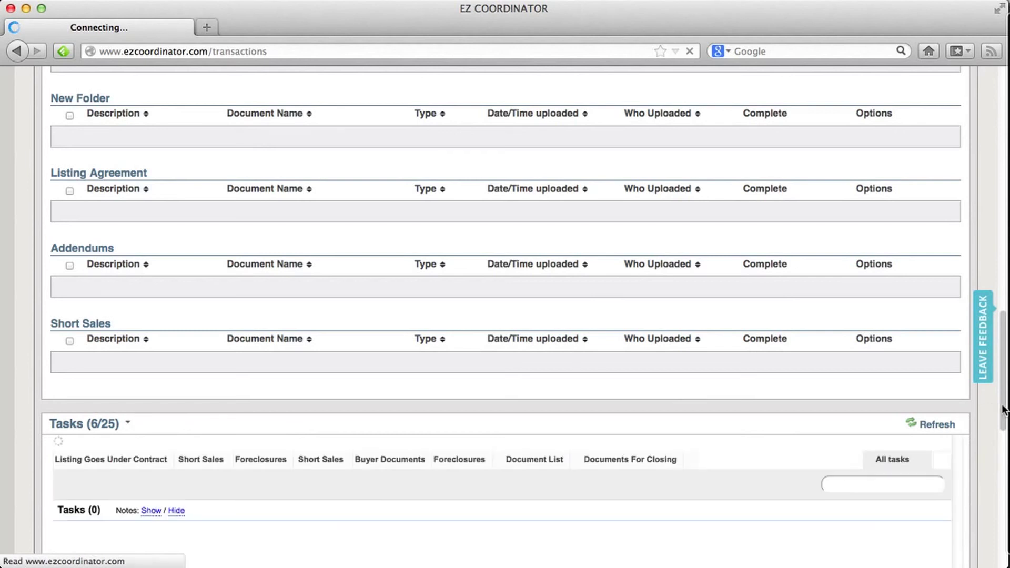
{"action": "scroll", "coordinate": [1001, 408], "scroll_direction": "down", "scroll_amount": 5}
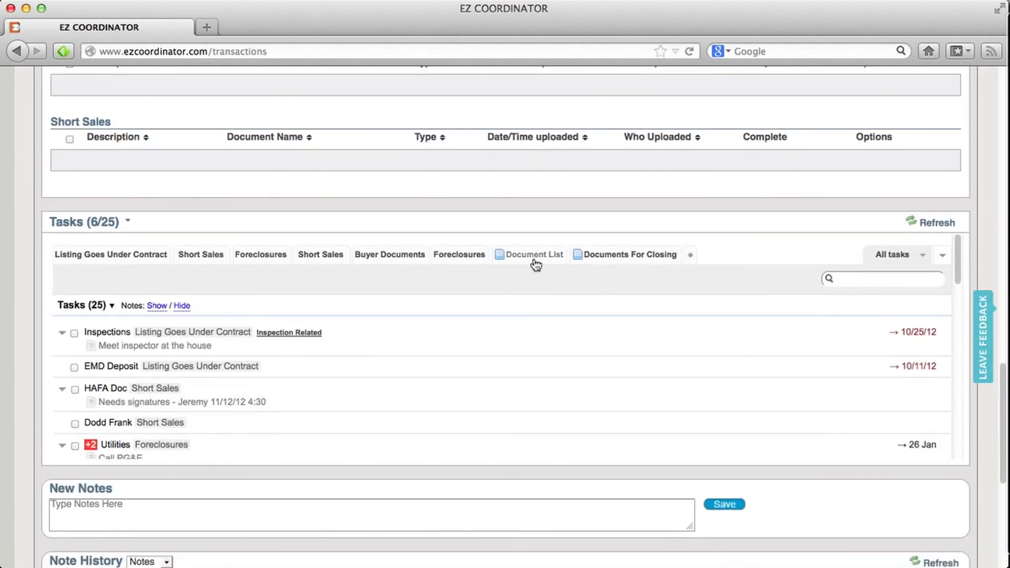
{"action": "left_click", "coordinate": [534, 257]}
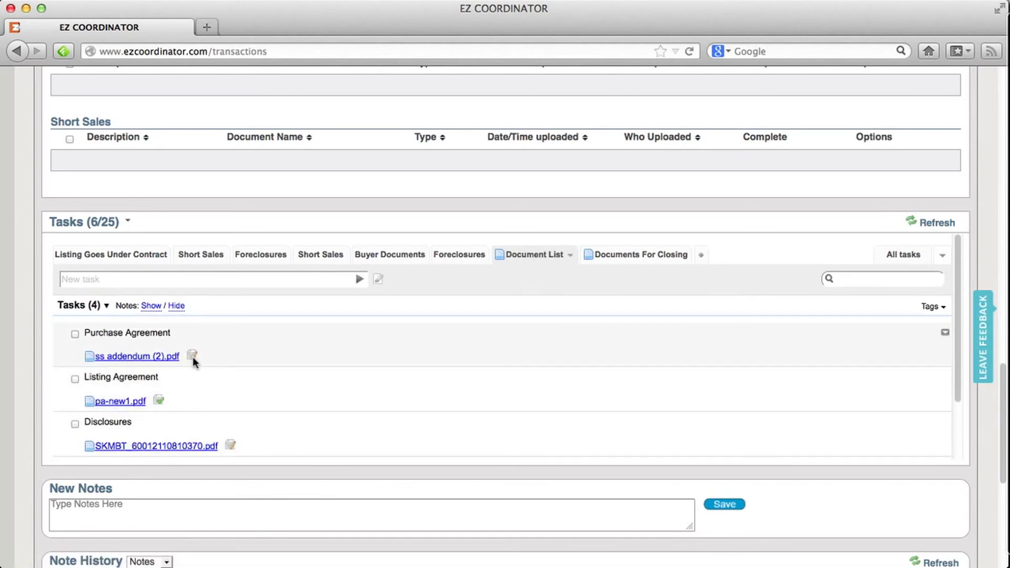
{"action": "mouse_move", "coordinate": [193, 357]}
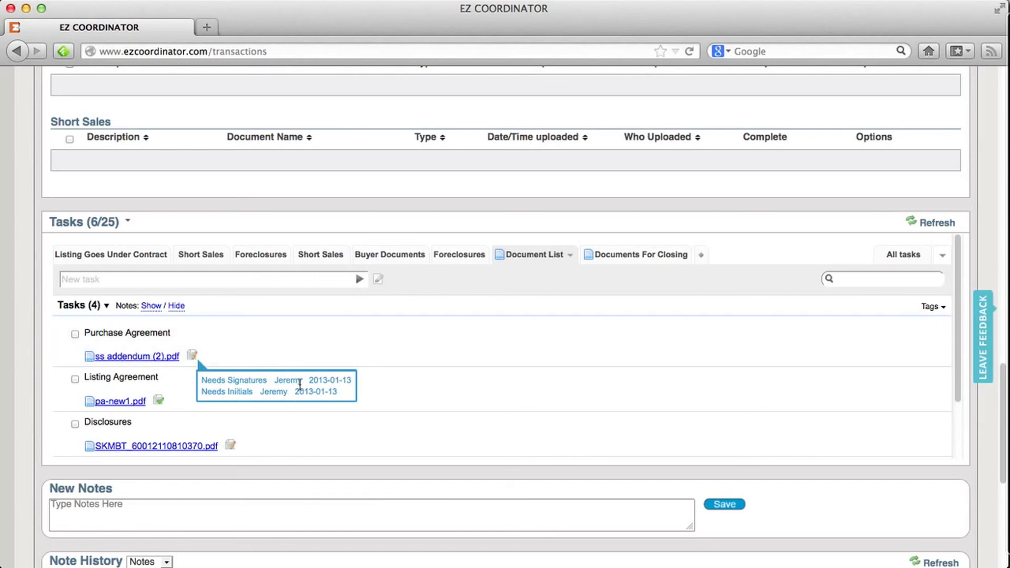
{"action": "mouse_move", "coordinate": [159, 400]}
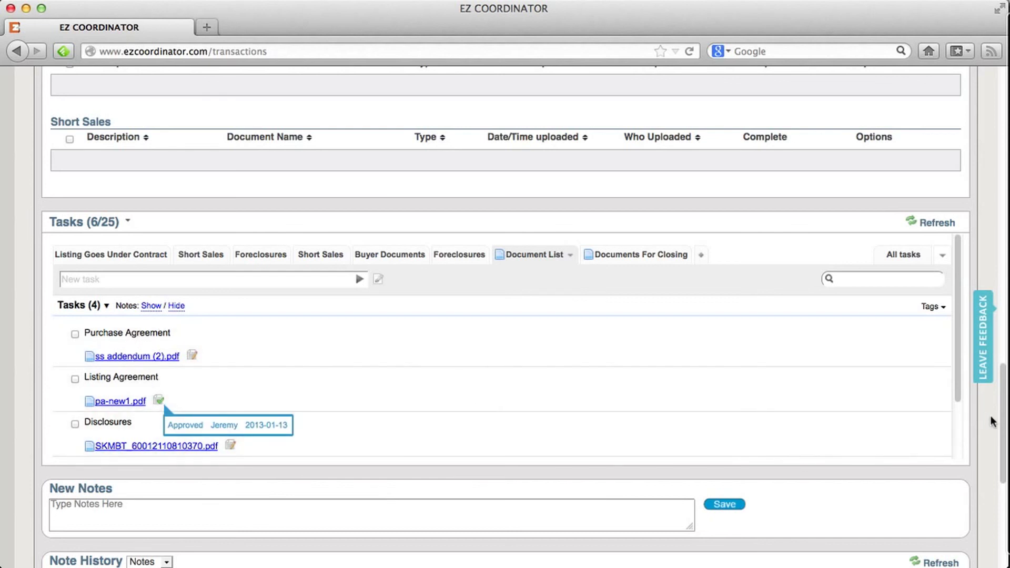
{"action": "scroll", "coordinate": [1005, 440], "scroll_direction": "down", "scroll_amount": 2}
{"action": "scroll", "coordinate": [1005, 442], "scroll_direction": "down", "scroll_amount": 3}
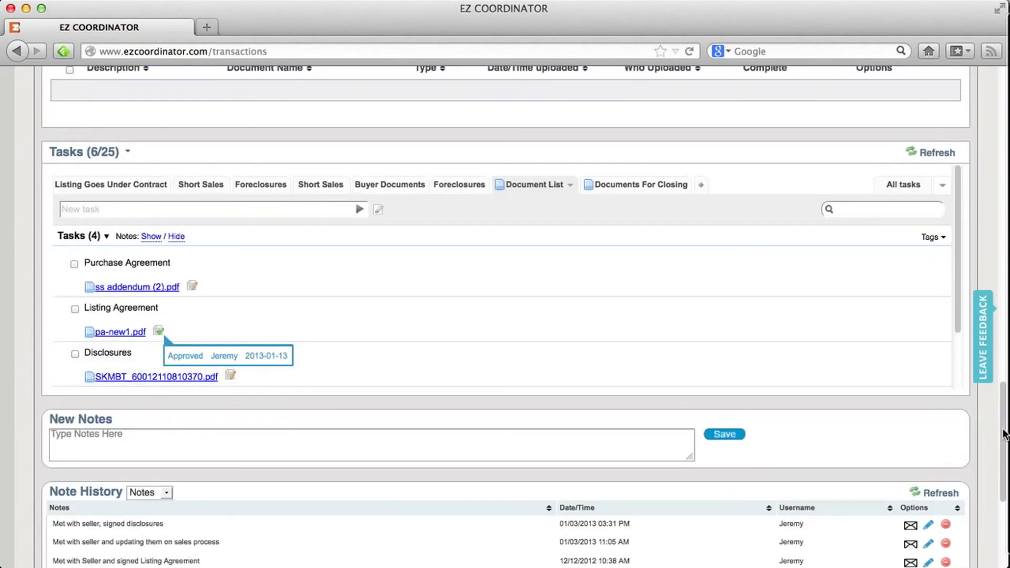
Select ss addendum (2).pdf and pa-new1.pdf in the Documents list for broker review.
{"action": "left_click_drag", "start_coordinate": [1005, 434], "coordinate": [812, 295]}
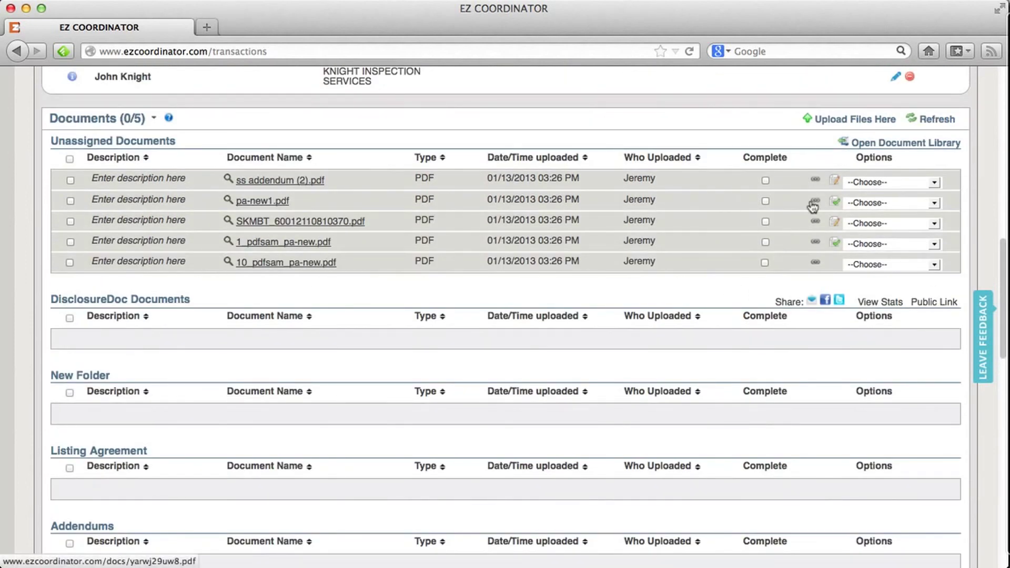
{"action": "left_click", "coordinate": [70, 181]}
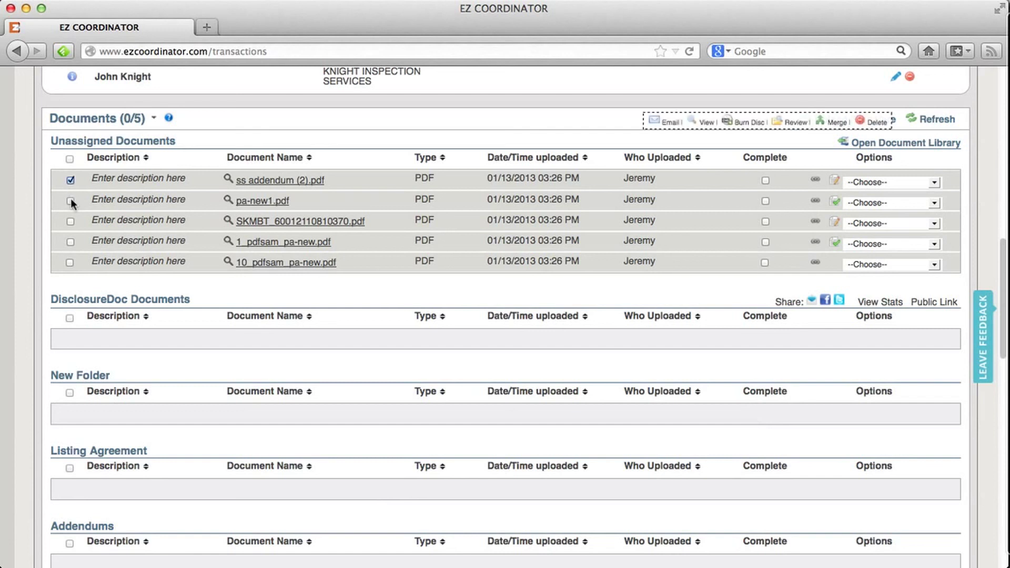
{"action": "left_click", "coordinate": [71, 200]}
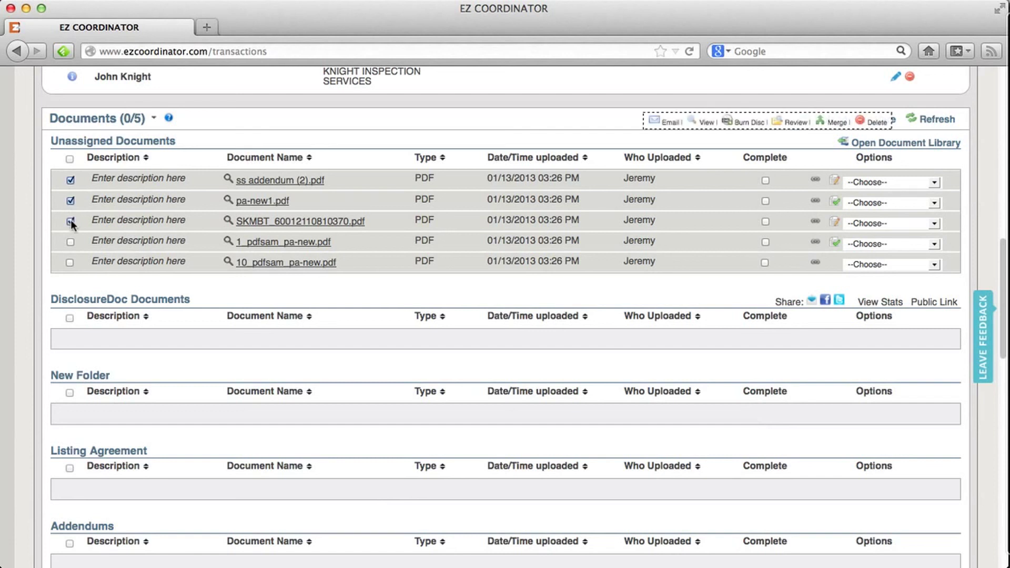